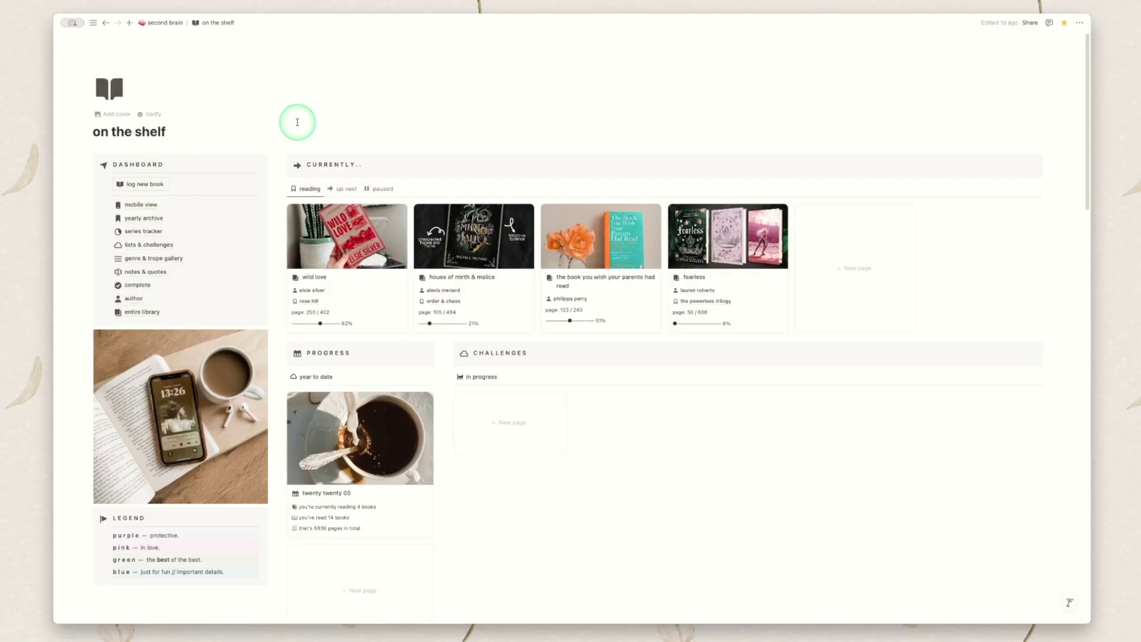
Log a new untitled book page with tbr status, then close its side peek
{"action": "left_click", "coordinate": [144, 185]}
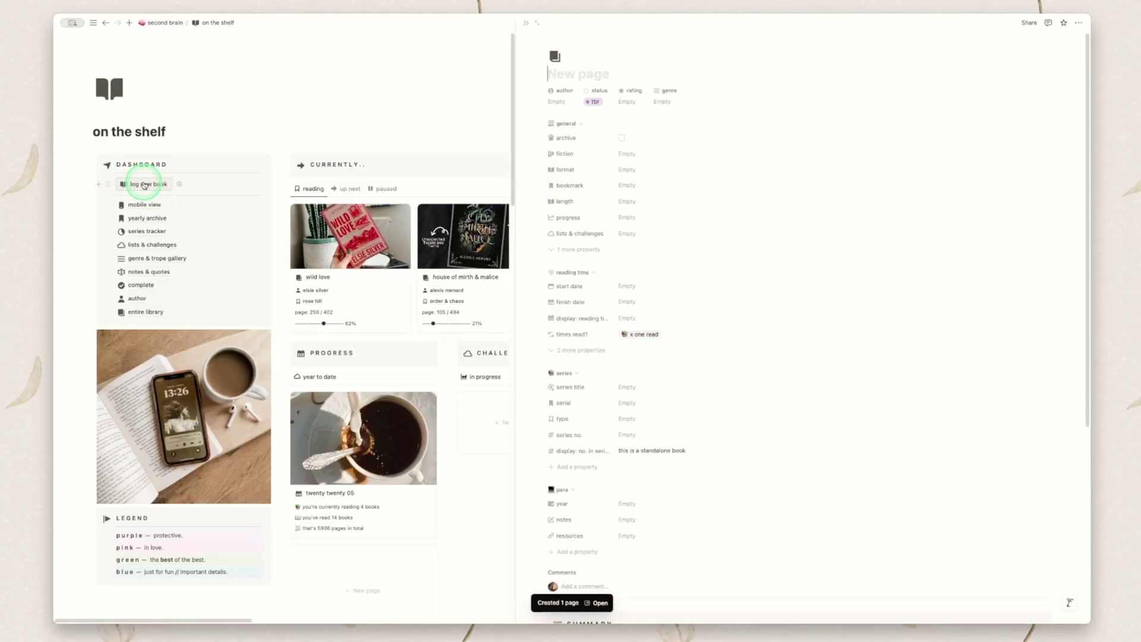
{"action": "left_click", "coordinate": [339, 132]}
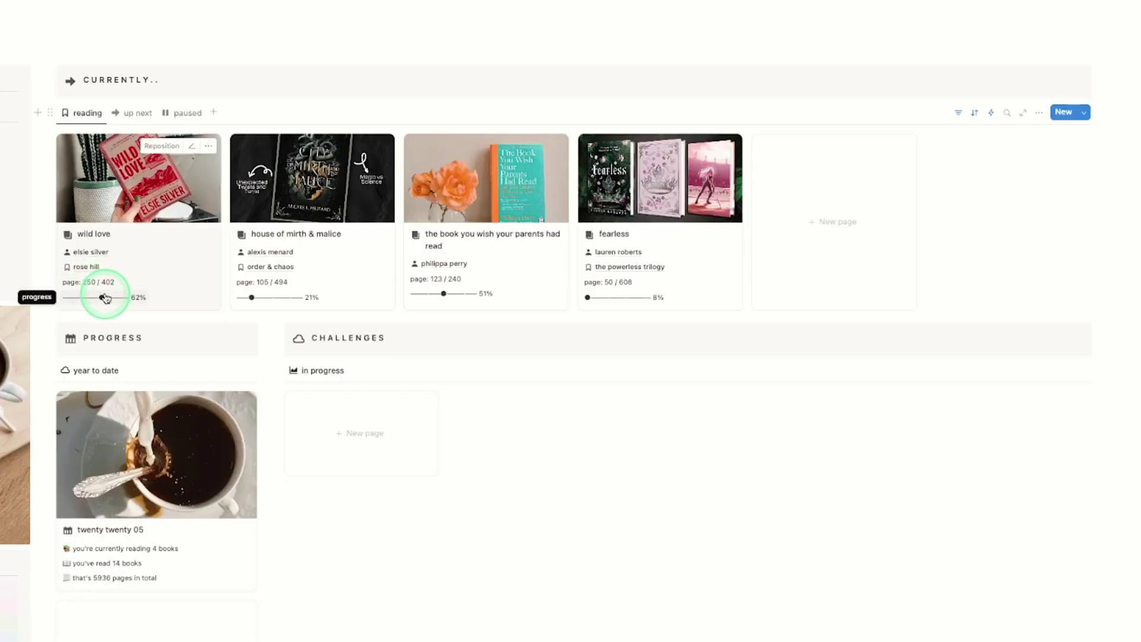
{"action": "left_click", "coordinate": [133, 114]}
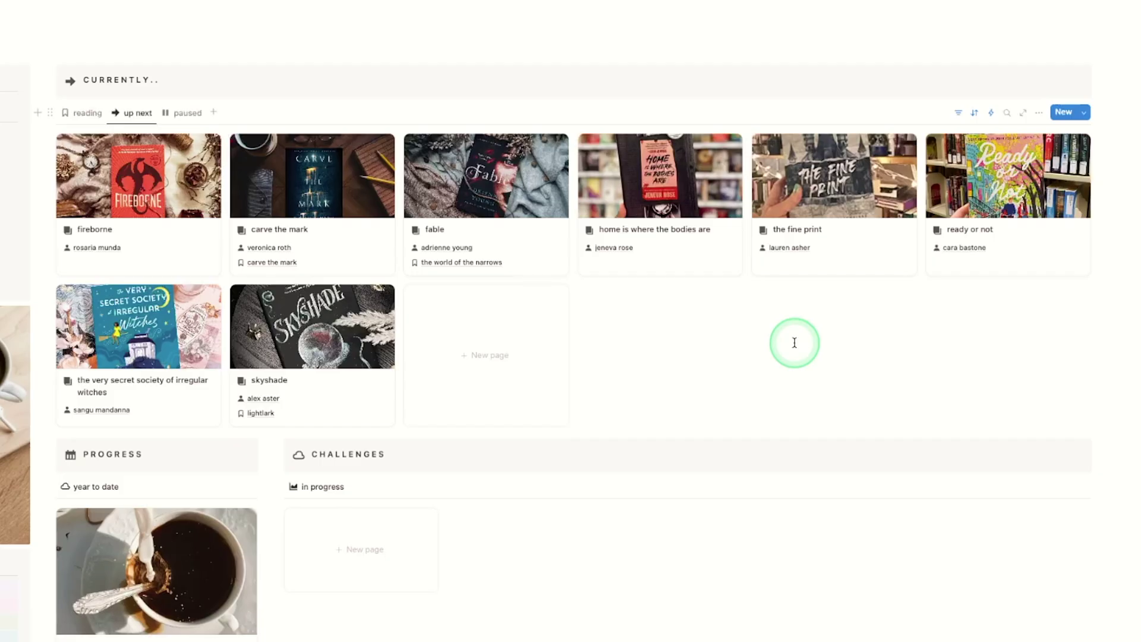
{"action": "left_click", "coordinate": [181, 122]}
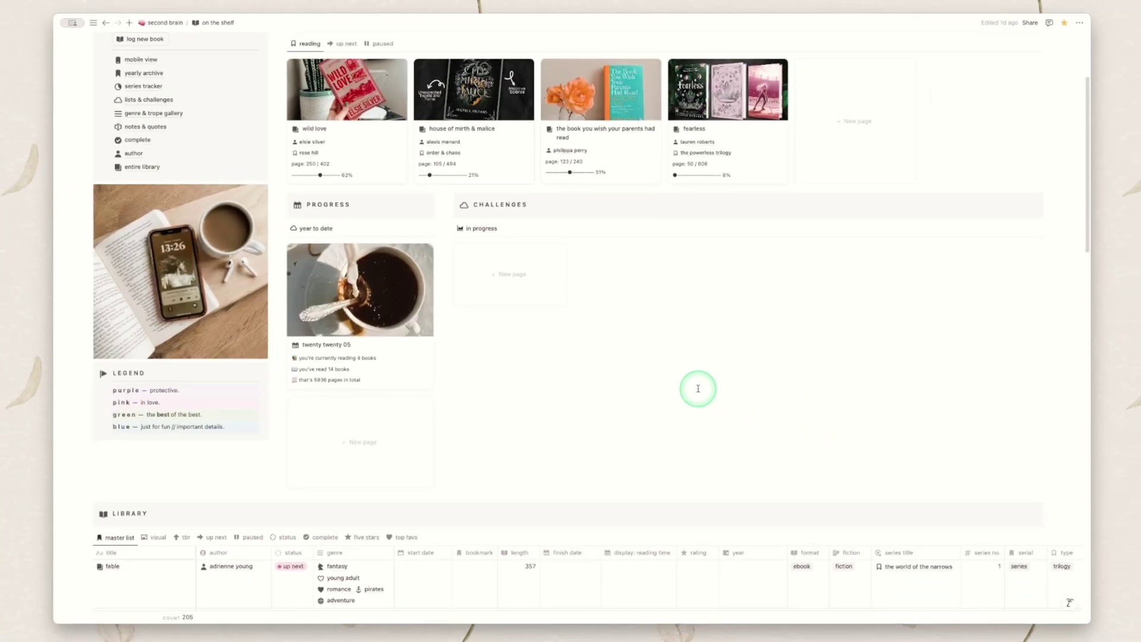
Scroll to the Library's master list table and switch it to the visual cover gallery
{"action": "scroll", "coordinate": [699, 389], "scroll_direction": "down", "scroll_amount": 7}
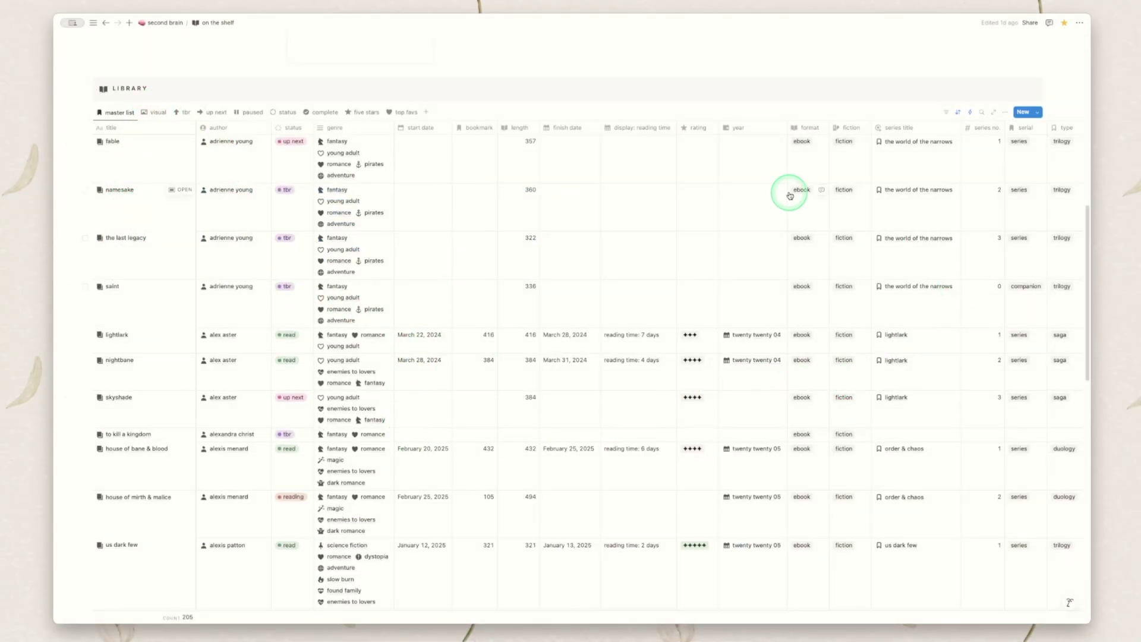
{"action": "scroll", "coordinate": [600, 294], "scroll_direction": "right", "scroll_amount": 3}
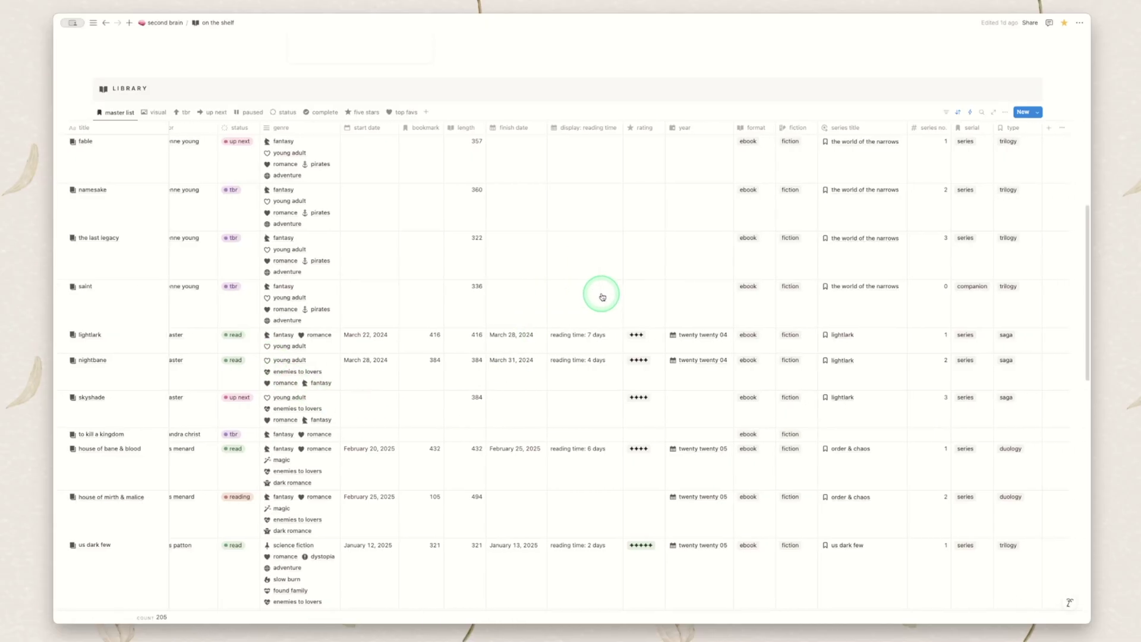
{"action": "scroll", "coordinate": [600, 297], "scroll_direction": "left", "scroll_amount": 3}
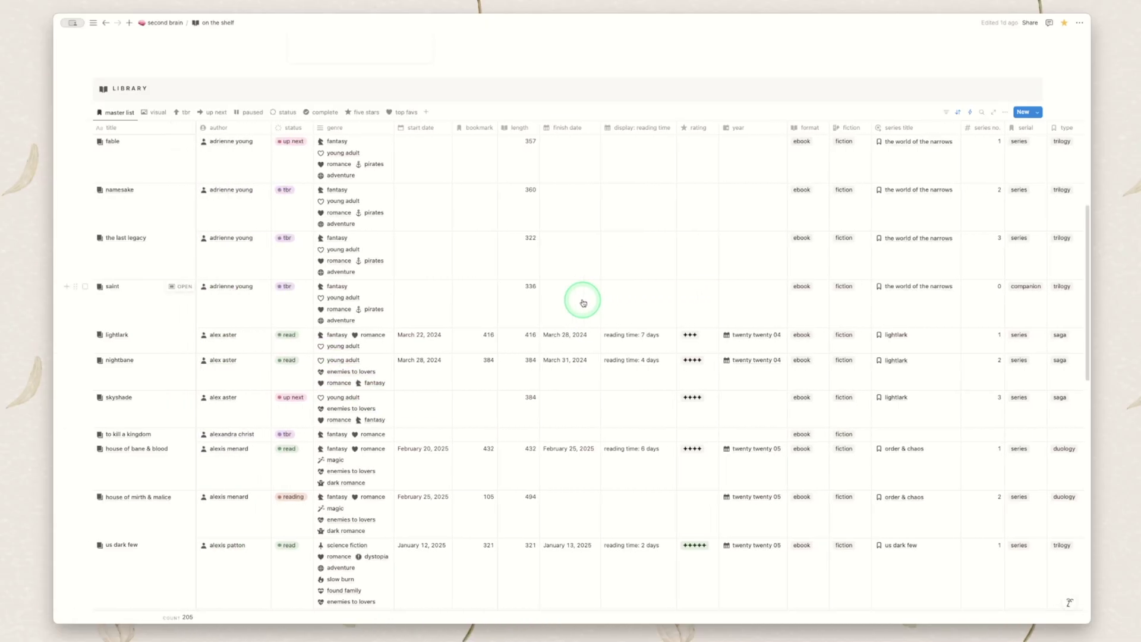
{"action": "left_click", "coordinate": [155, 112]}
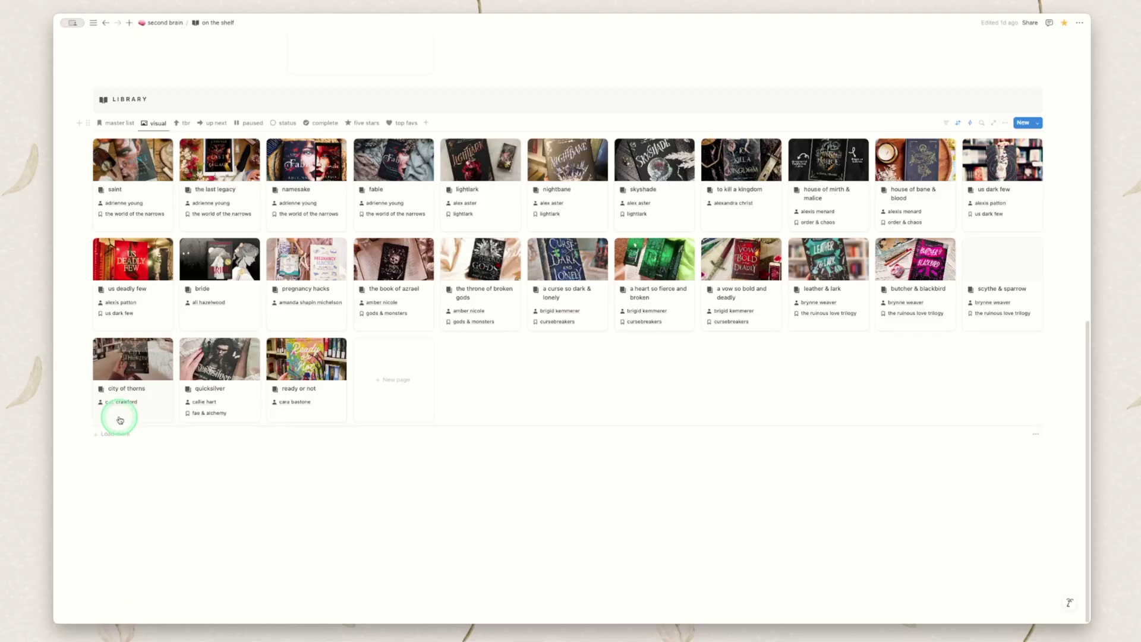
Show the tbr, then status board views, returning carve the mark to the top of up next
{"action": "left_click", "coordinate": [184, 123]}
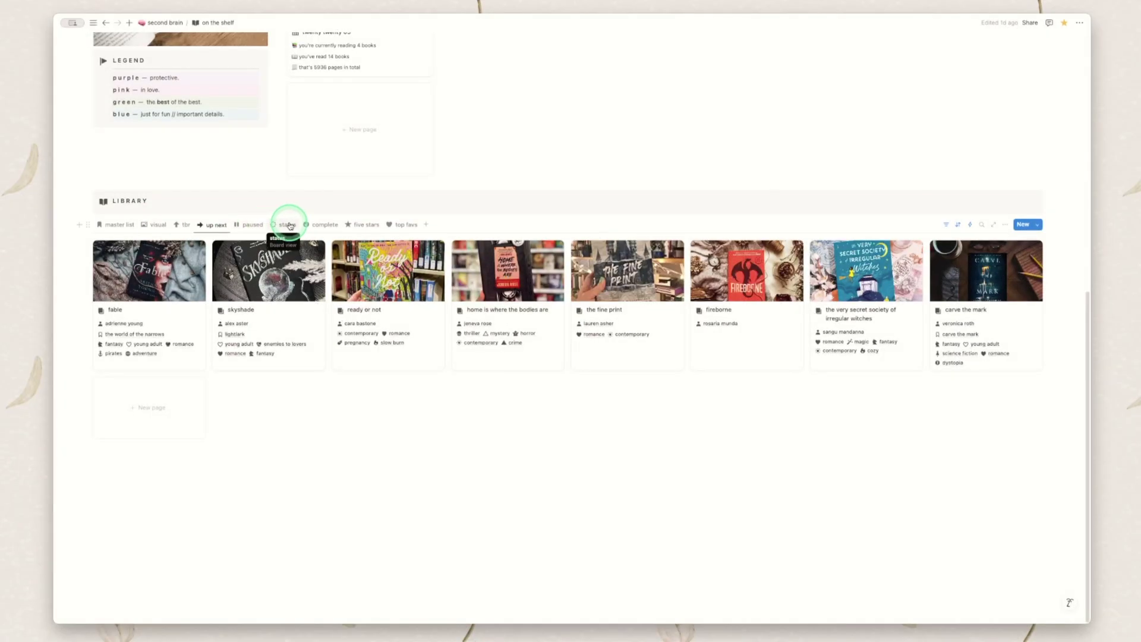
{"action": "left_click", "coordinate": [289, 225]}
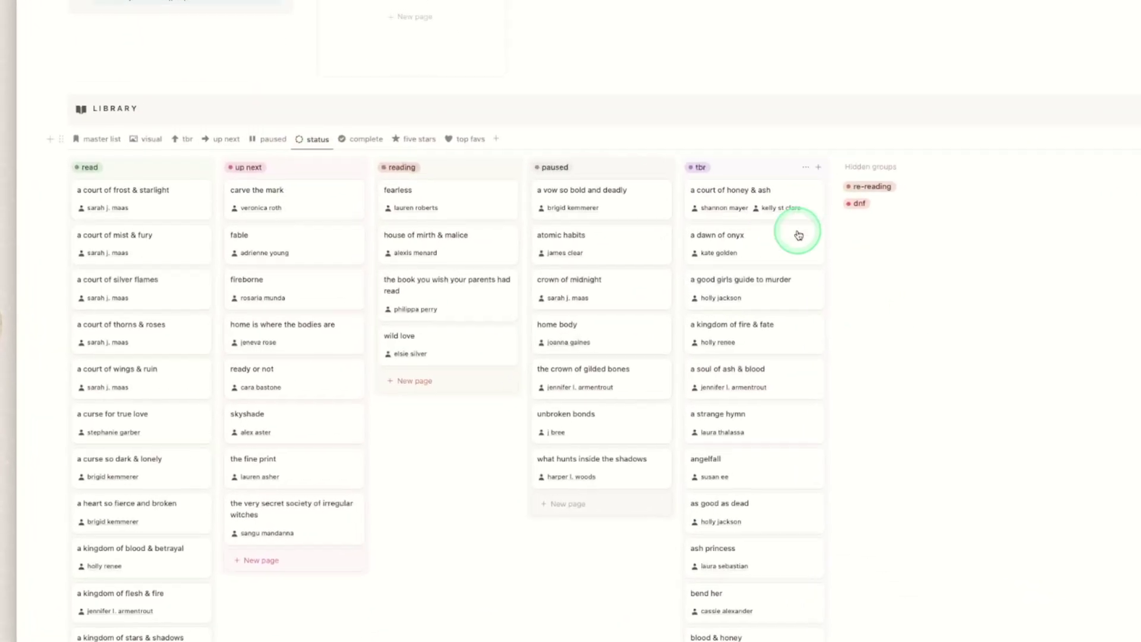
{"action": "left_click_drag", "start_coordinate": [325, 207], "coordinate": [491, 166]}
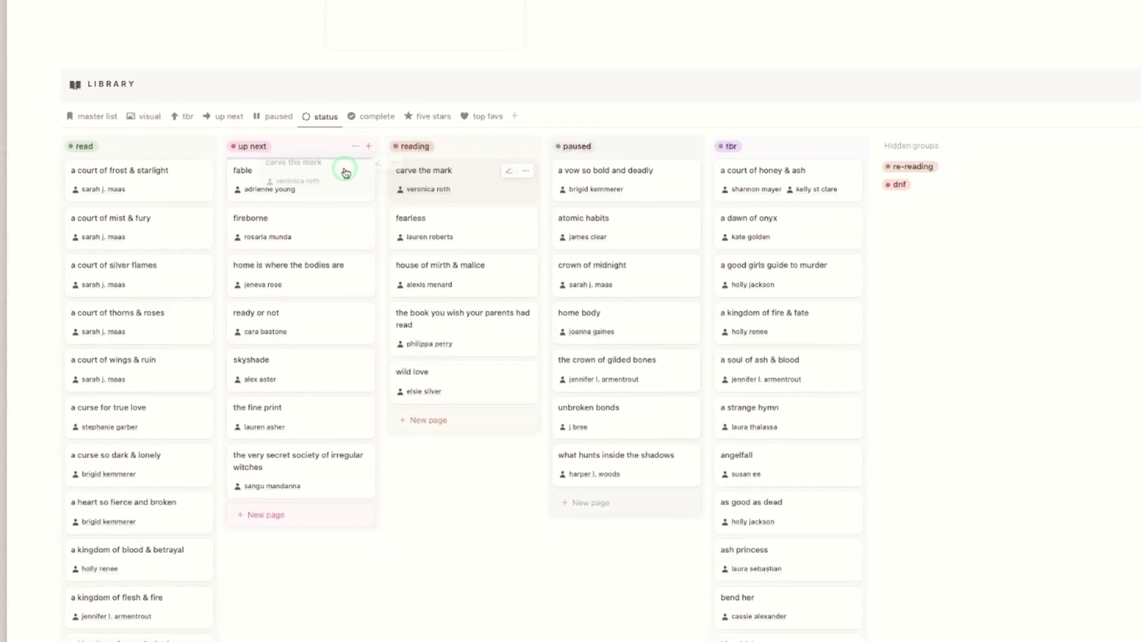
{"action": "left_click_drag", "start_coordinate": [345, 173], "coordinate": [340, 173]}
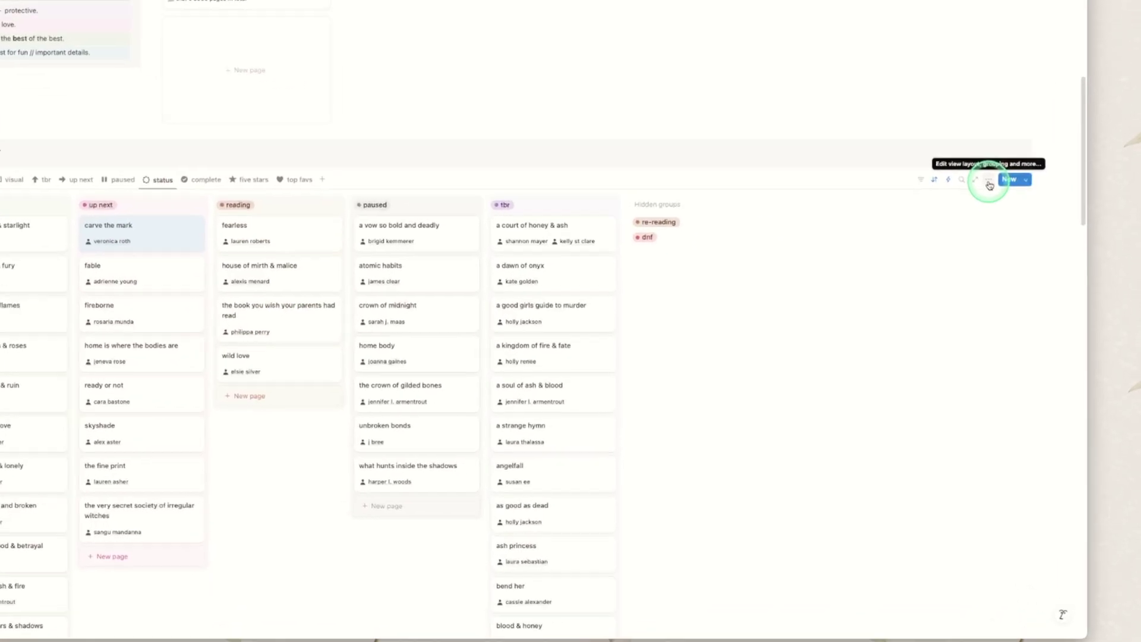
Inspect the board's layout and card preview settings without changing them
{"action": "left_click", "coordinate": [989, 184]}
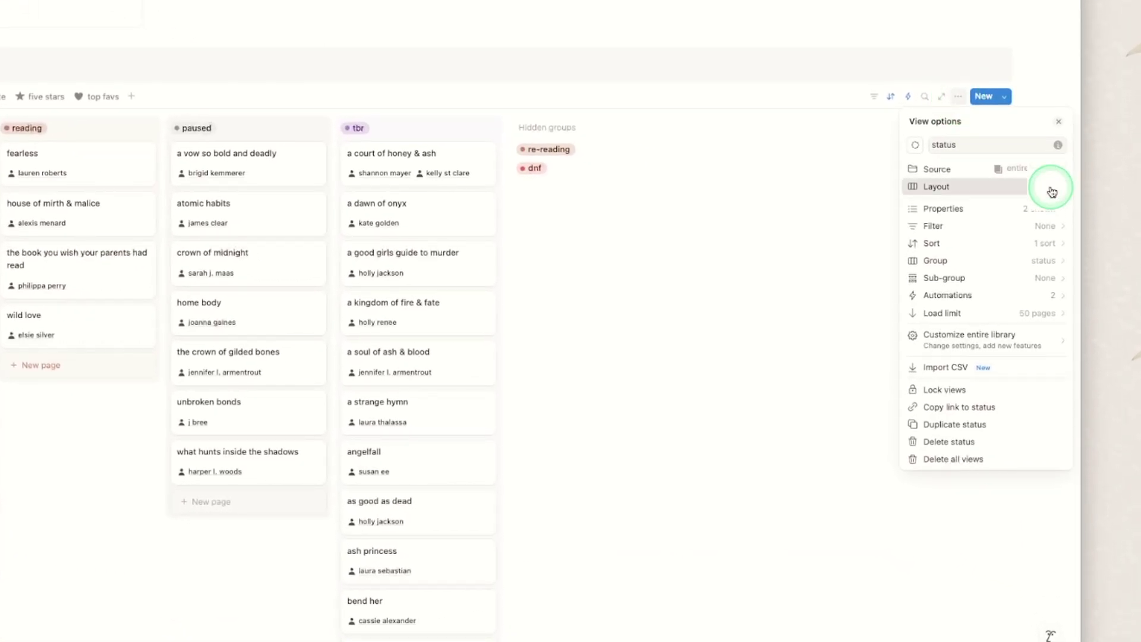
{"action": "left_click", "coordinate": [1052, 191]}
{"action": "left_click", "coordinate": [1054, 237]}
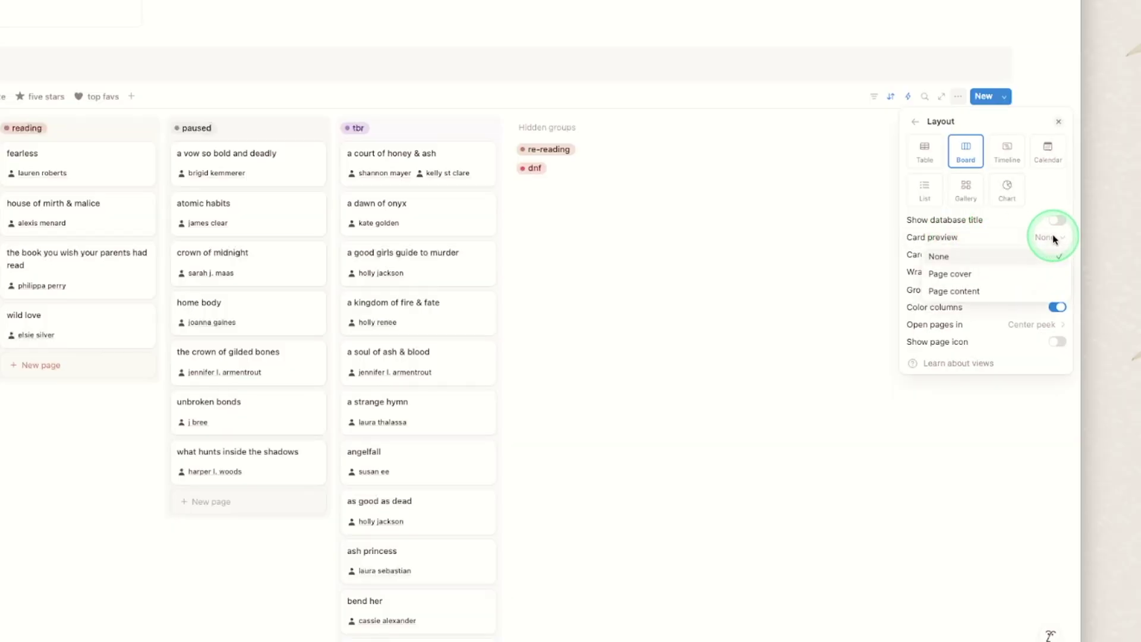
{"action": "left_click", "coordinate": [972, 279]}
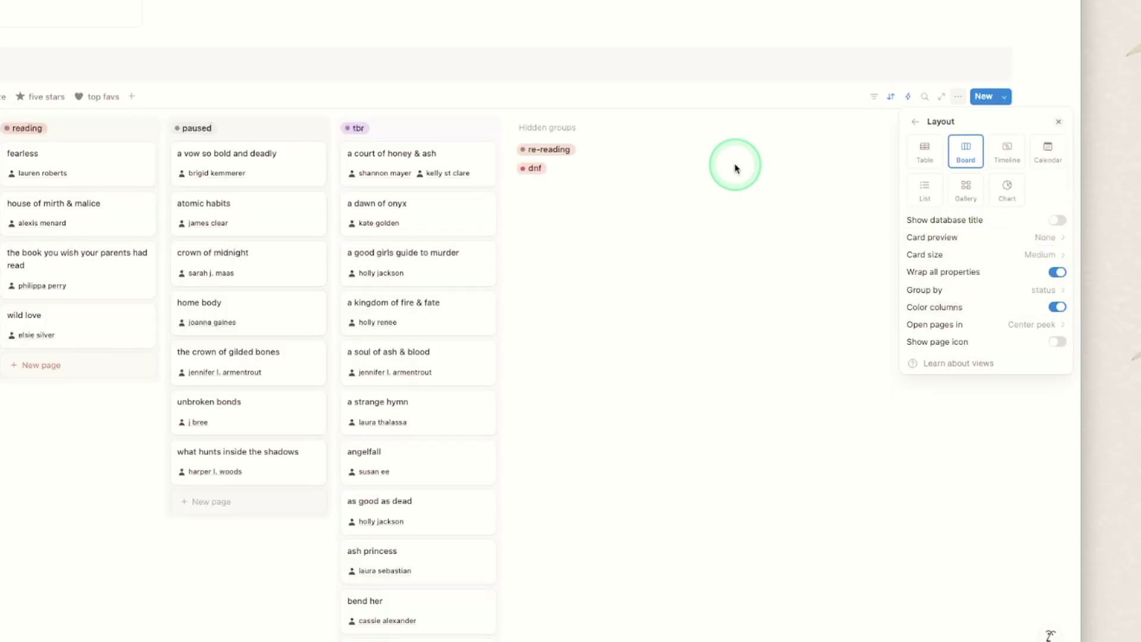
{"action": "left_click", "coordinate": [734, 170]}
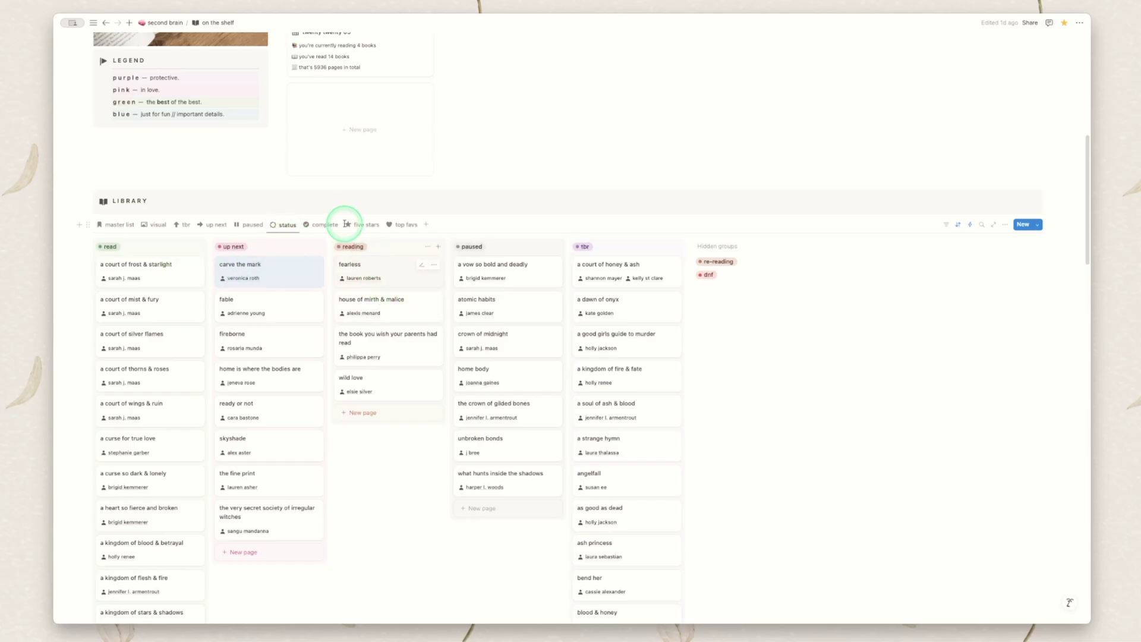
Cycle the Library through its complete, five stars and top favs views
{"action": "left_click", "coordinate": [325, 224]}
{"action": "scroll", "coordinate": [585, 354], "scroll_direction": "down", "scroll_amount": 3}
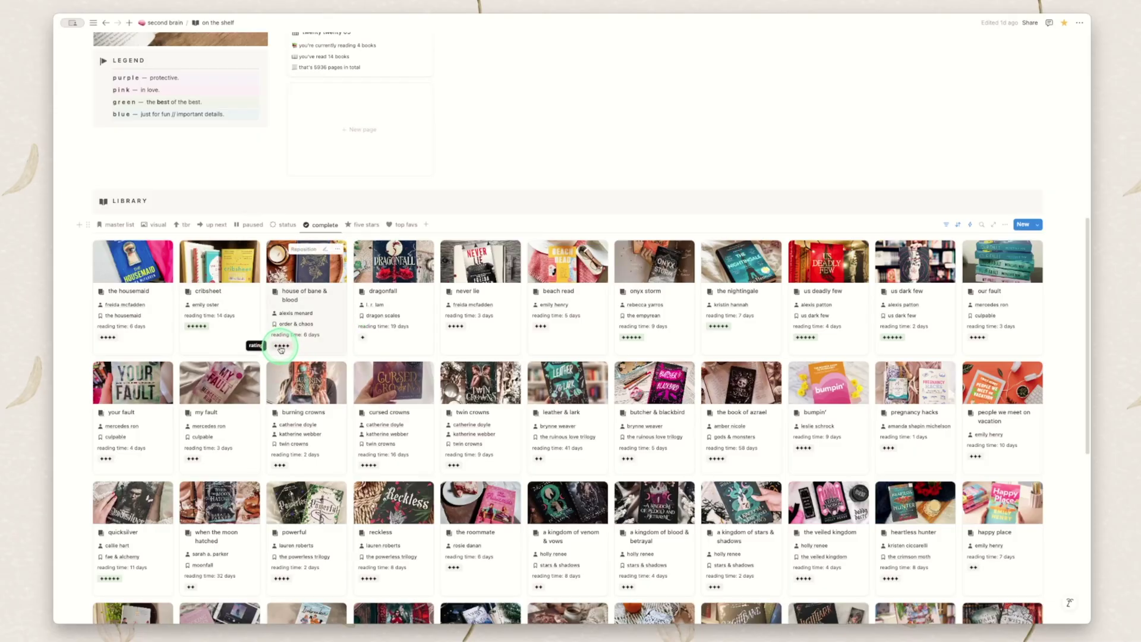
{"action": "left_click", "coordinate": [360, 225]}
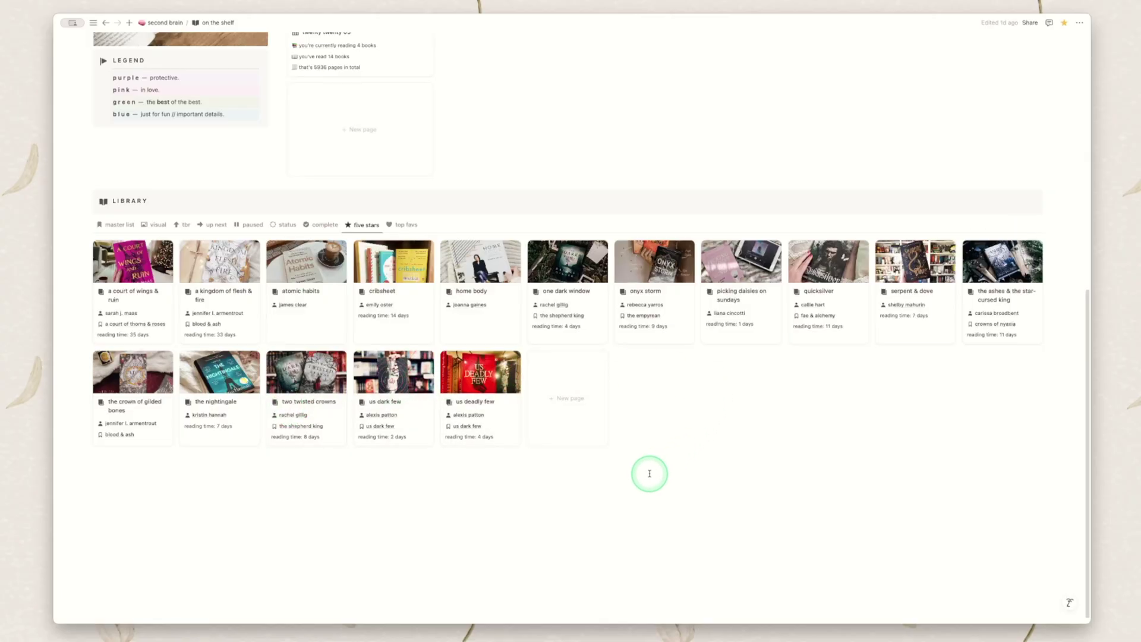
{"action": "left_click", "coordinate": [401, 224]}
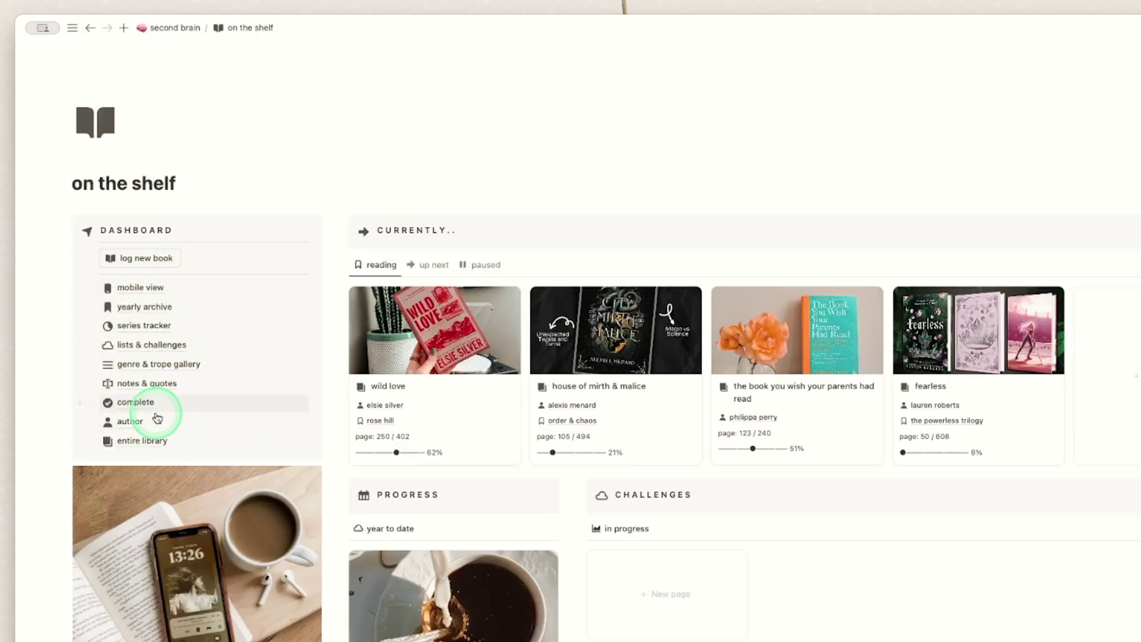
Open the mobile view page from the dashboard
{"action": "mouse_move", "coordinate": [142, 293]}
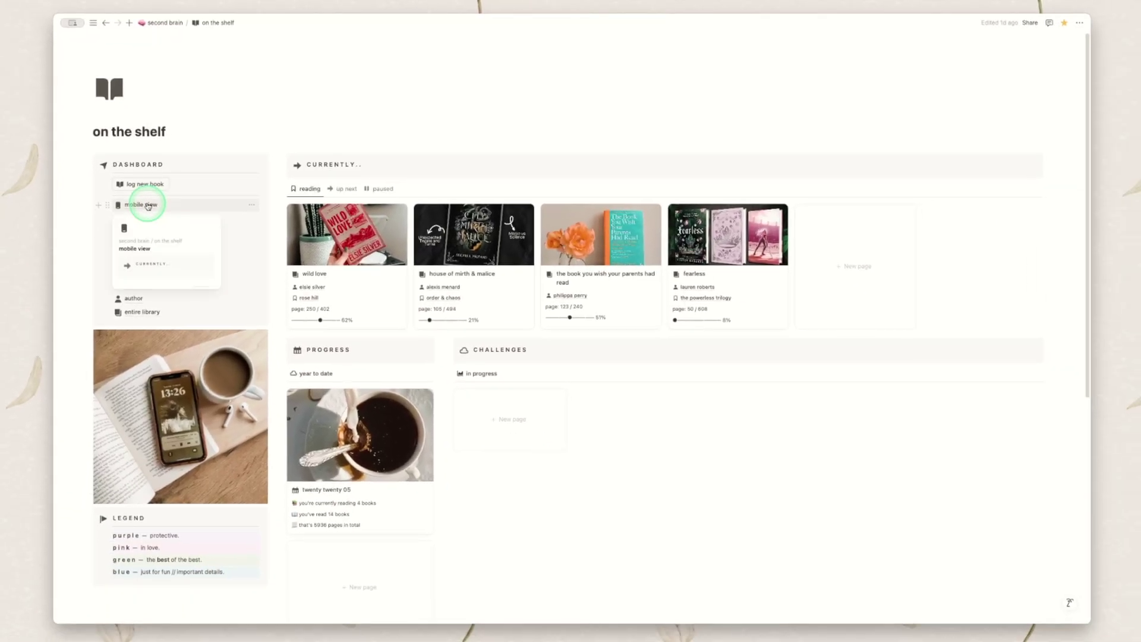
{"action": "left_click", "coordinate": [148, 206]}
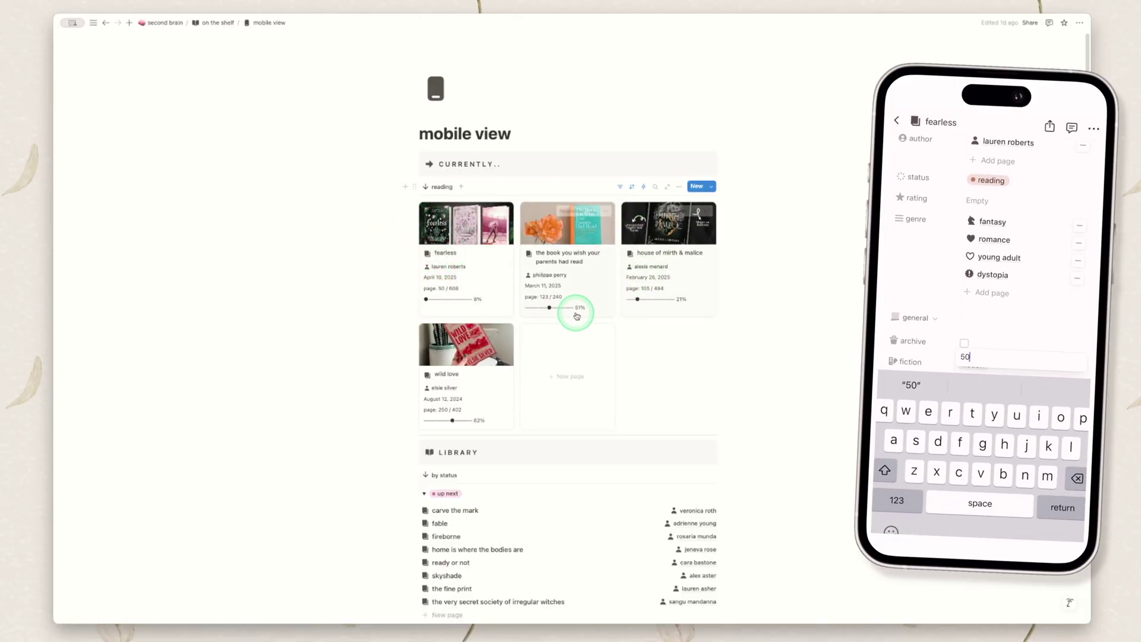
{"action": "scroll", "coordinate": [518, 363], "scroll_direction": "down", "scroll_amount": 3}
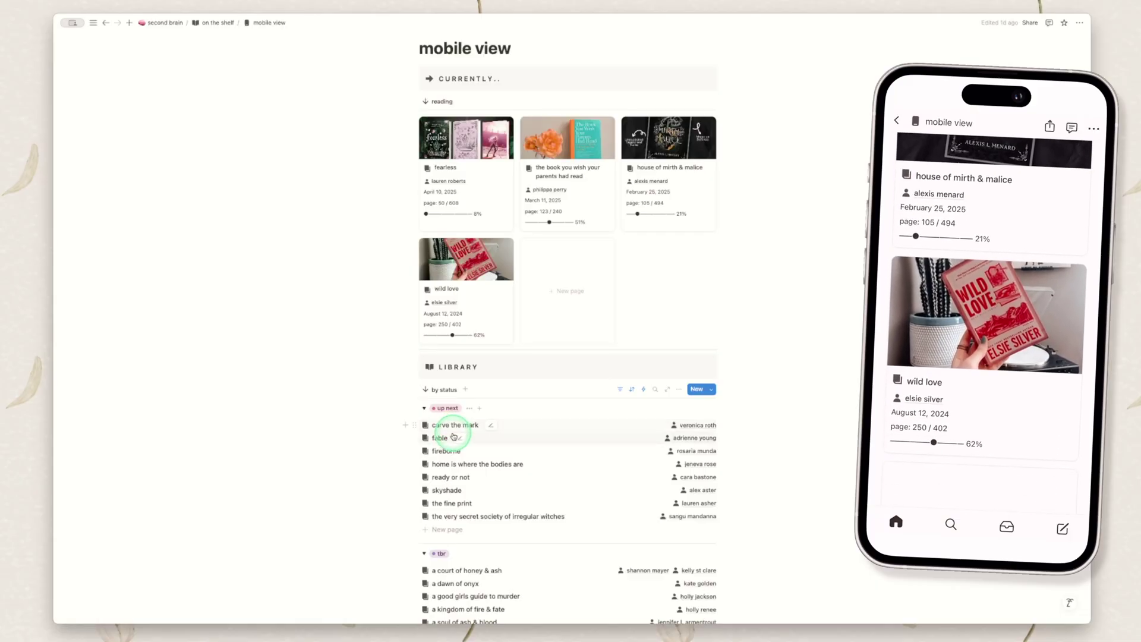
Peek at the fable page and its status choices, close it, and scroll the page
{"action": "left_click", "coordinate": [456, 438]}
{"action": "left_click", "coordinate": [625, 224]}
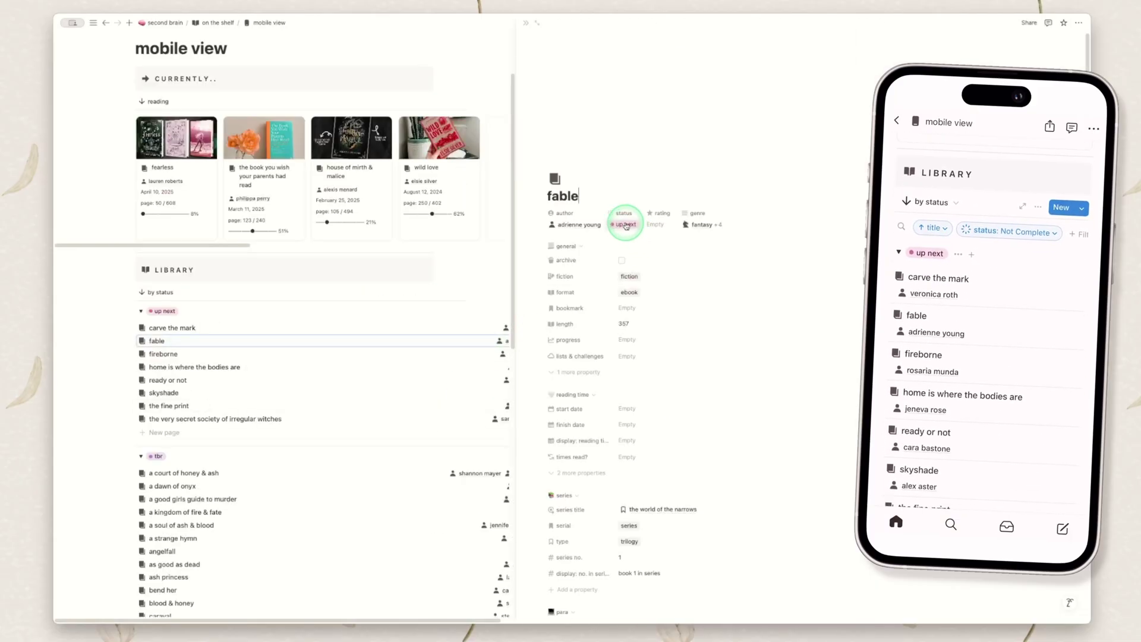
{"action": "left_click", "coordinate": [464, 275]}
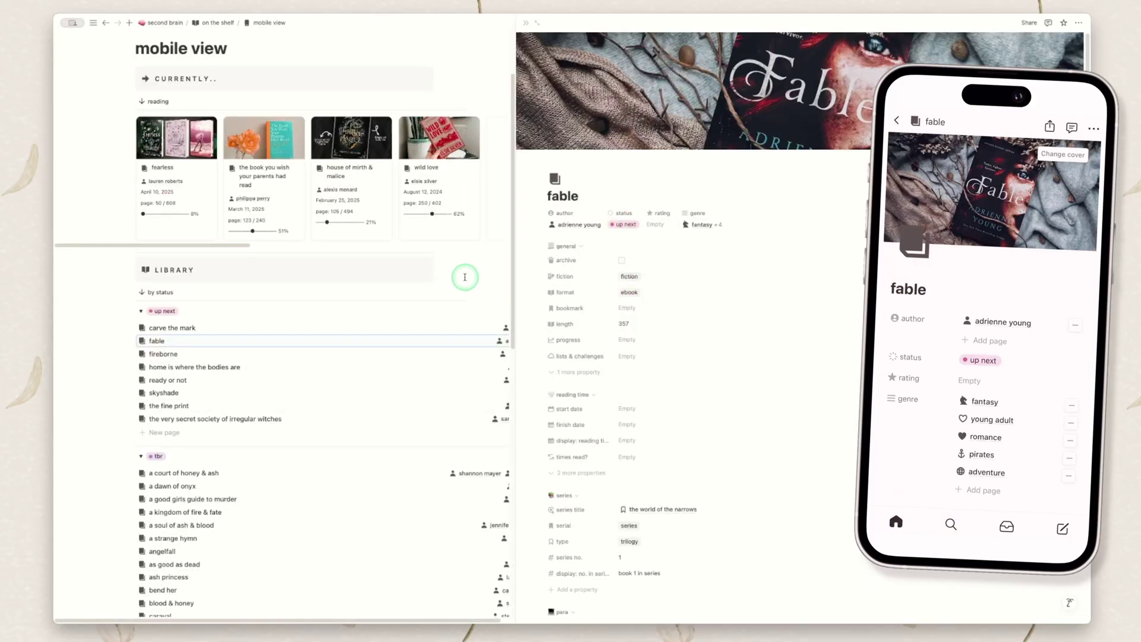
{"action": "left_click", "coordinate": [475, 532]}
{"action": "scroll", "coordinate": [474, 529], "scroll_direction": "down", "scroll_amount": 2}
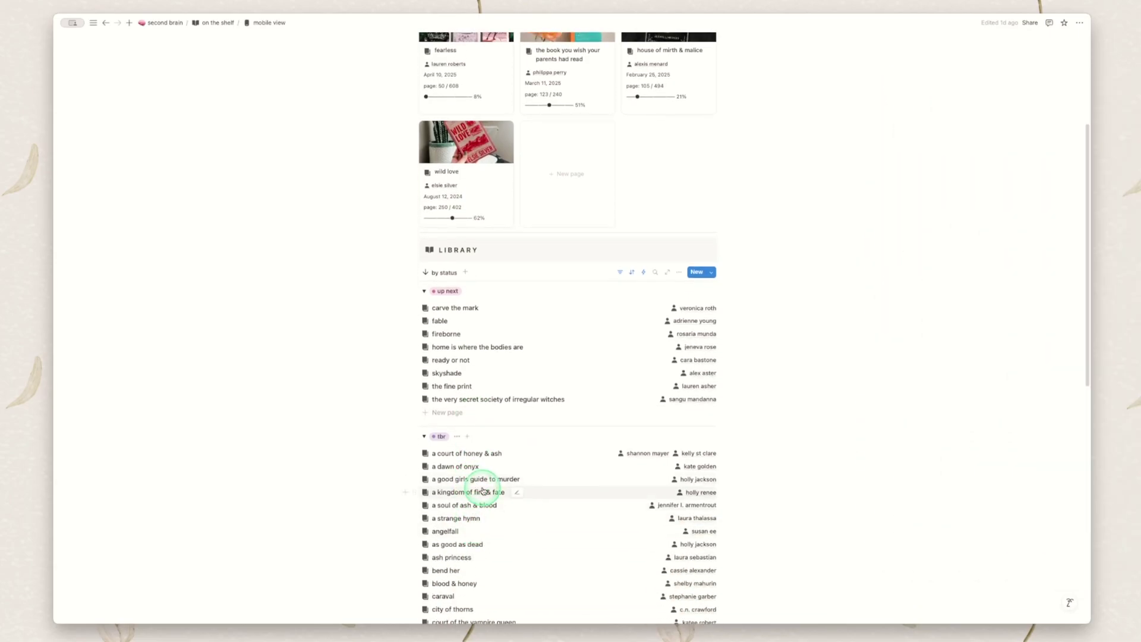
{"action": "scroll", "coordinate": [483, 491], "scroll_direction": "down", "scroll_amount": 1}
{"action": "scroll", "coordinate": [483, 491], "scroll_direction": "down", "scroll_amount": 2}
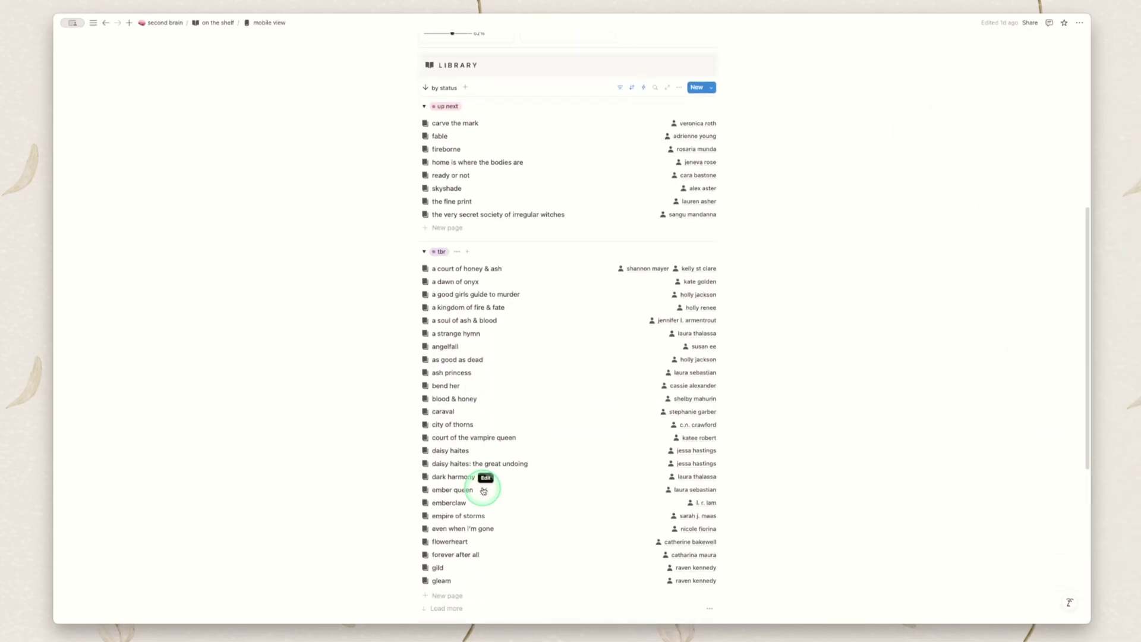
{"action": "scroll", "coordinate": [483, 491], "scroll_direction": "up", "scroll_amount": 4}
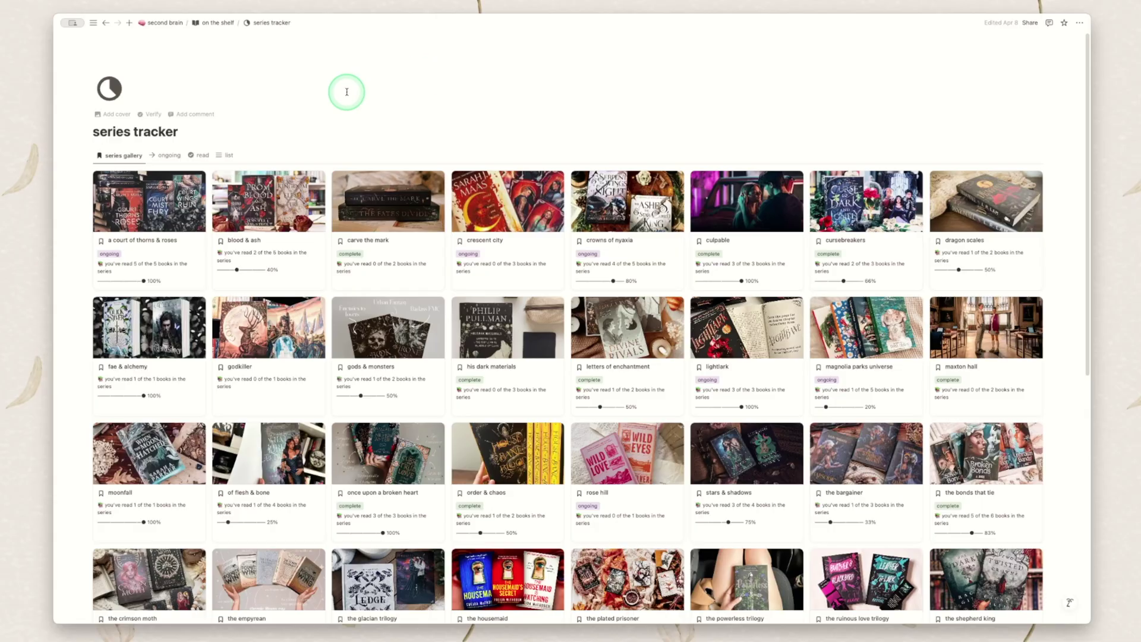
Open the shepherd king series and view its linked books, one dark window and two twisted crowns
{"action": "scroll", "coordinate": [510, 250], "scroll_direction": "down", "scroll_amount": 3}
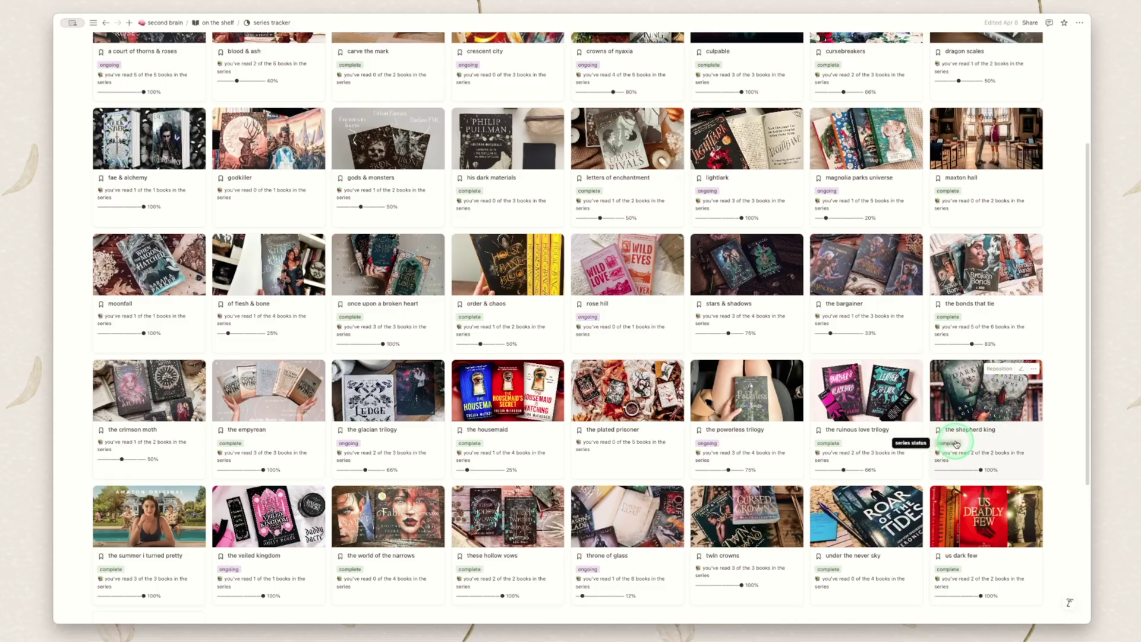
{"action": "left_click", "coordinate": [1016, 439]}
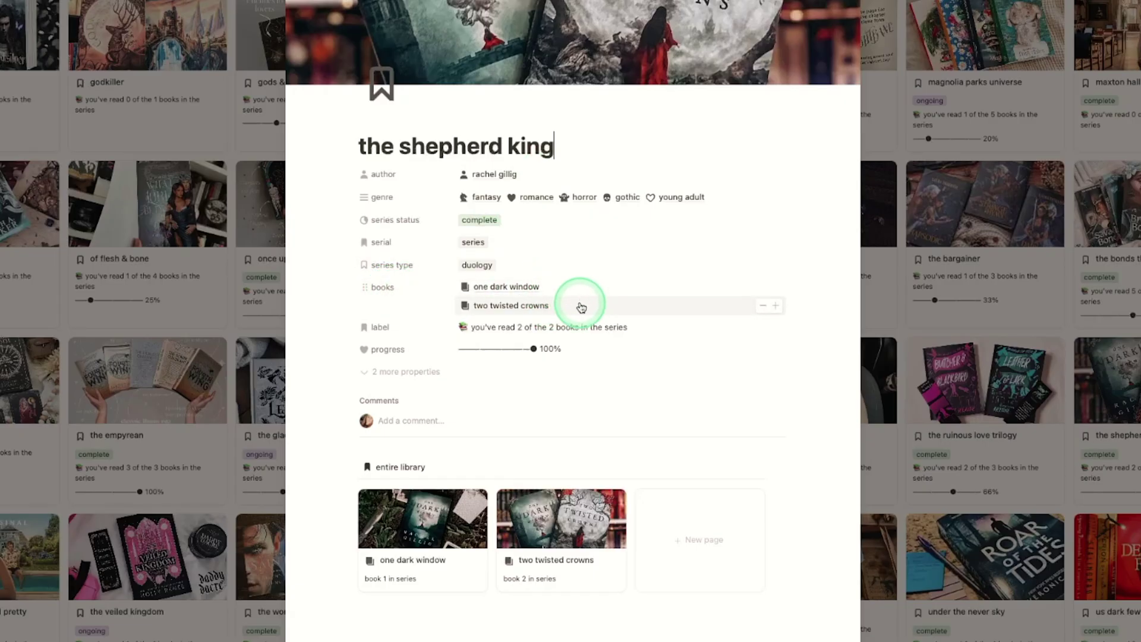
{"action": "left_click", "coordinate": [775, 288]}
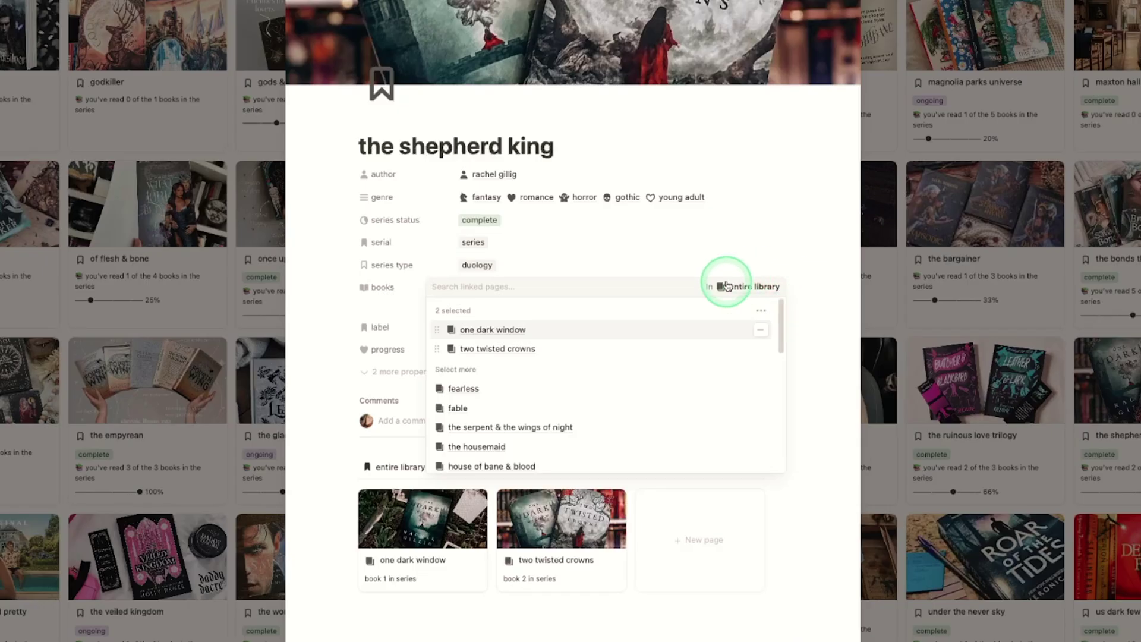
{"action": "scroll", "coordinate": [570, 387], "scroll_direction": "down", "scroll_amount": 5}
{"action": "scroll", "coordinate": [570, 388], "scroll_direction": "down", "scroll_amount": 2}
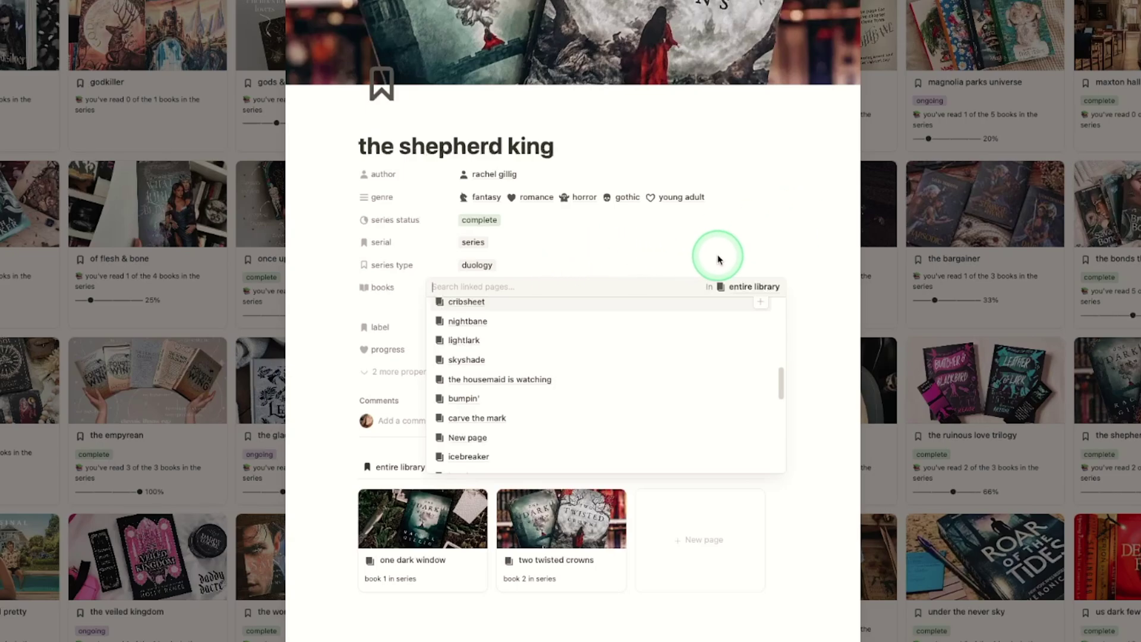
{"action": "left_click", "coordinate": [754, 243]}
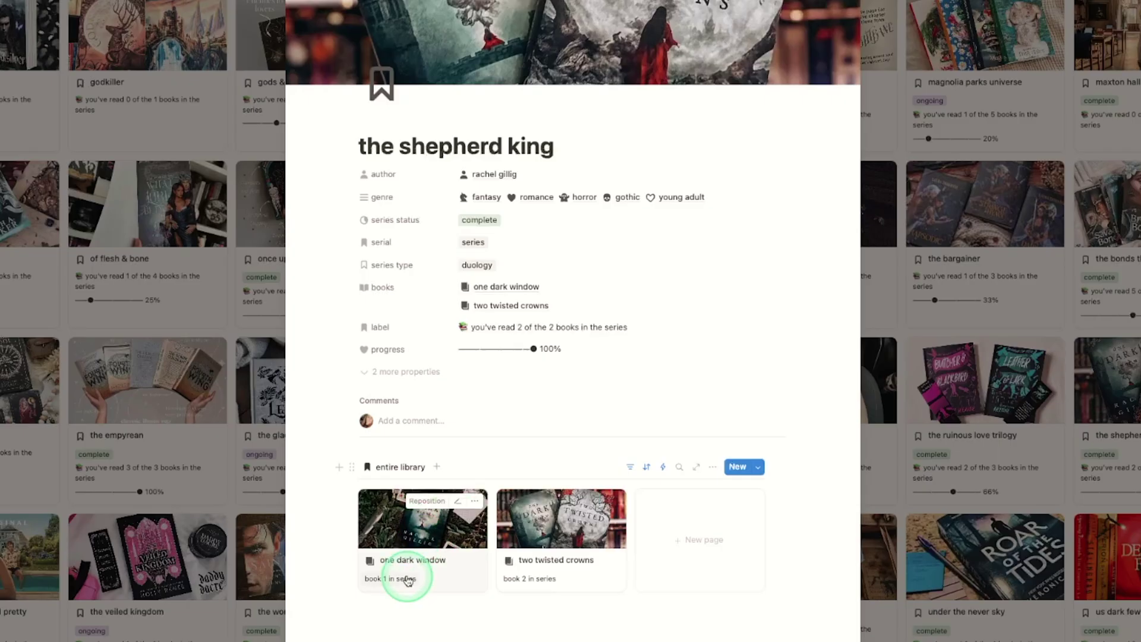
Open the one dark window book page and check its format, keeping ebook
{"action": "left_click", "coordinate": [439, 575]}
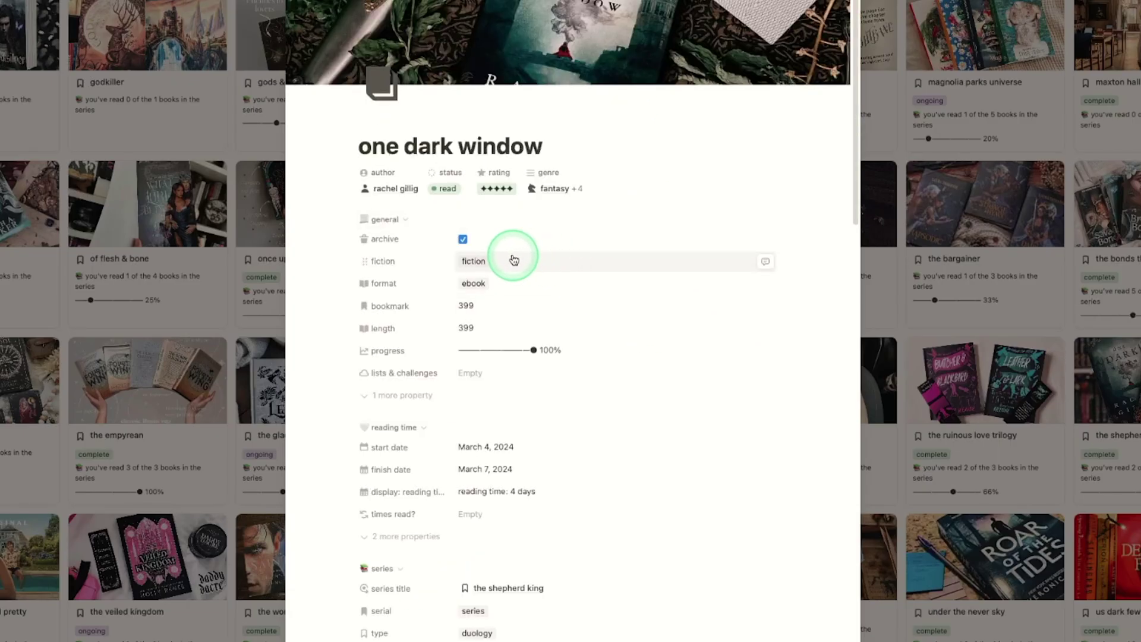
{"action": "left_click", "coordinate": [542, 281]}
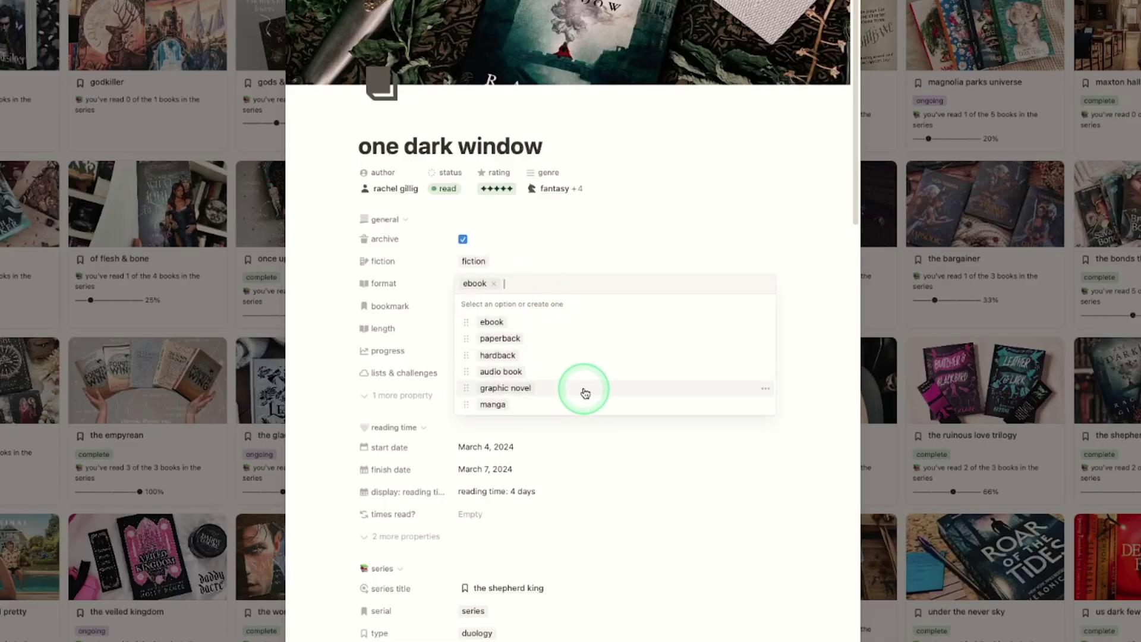
{"action": "left_click", "coordinate": [715, 230]}
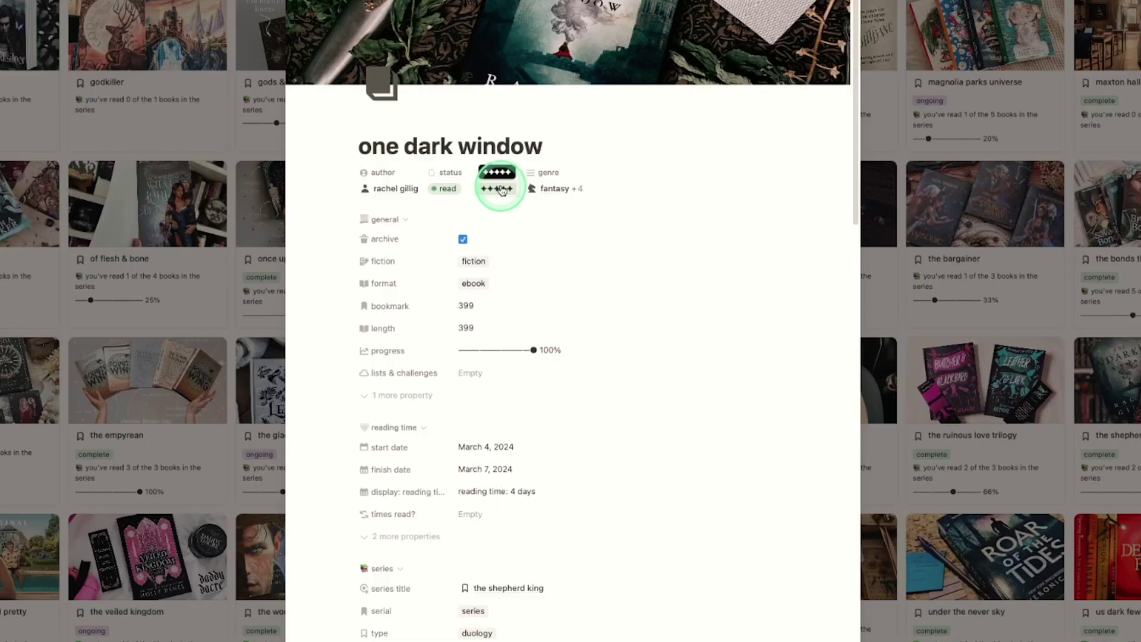
Browse the book's genre list and close it unchanged
{"action": "left_click", "coordinate": [584, 192]}
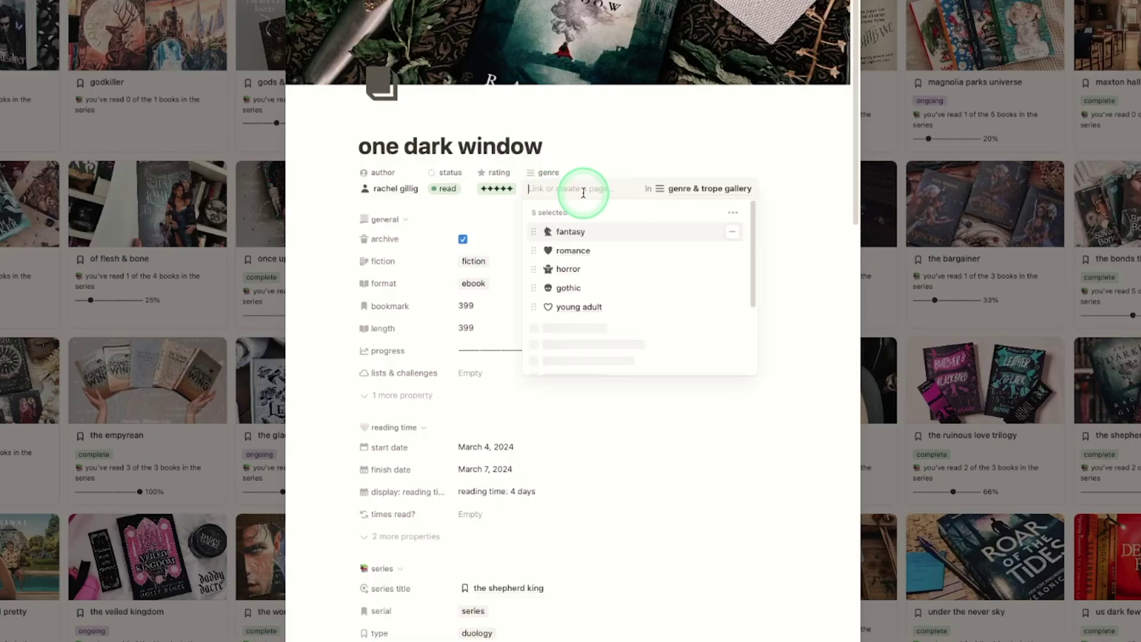
{"action": "scroll", "coordinate": [754, 226], "scroll_direction": "down", "scroll_amount": 1}
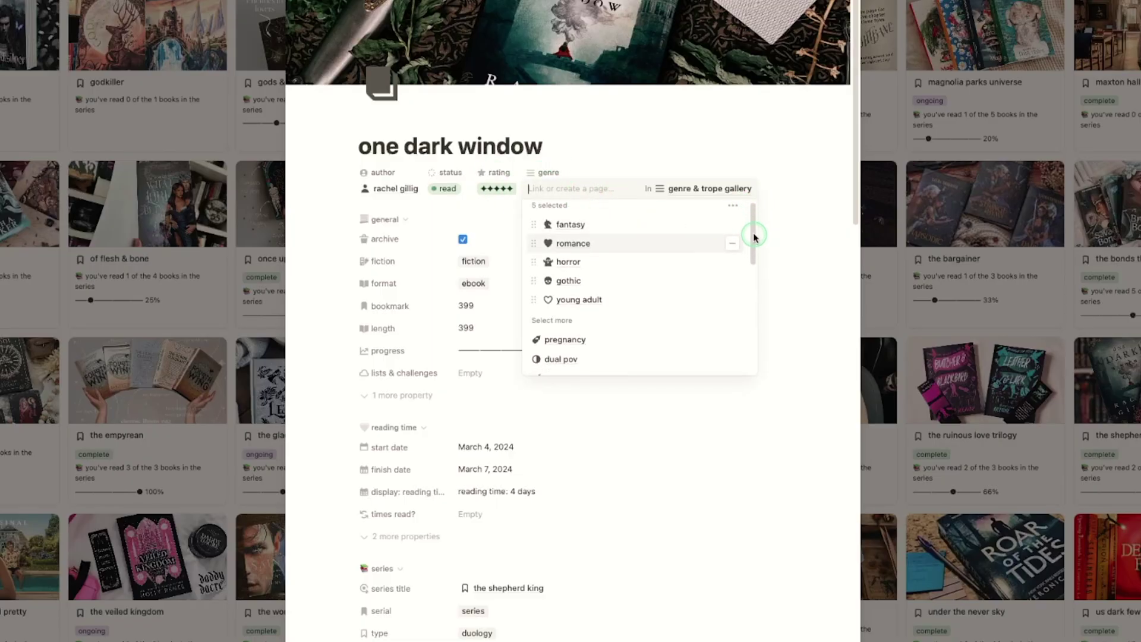
{"action": "left_click_drag", "start_coordinate": [753, 232], "coordinate": [759, 387]}
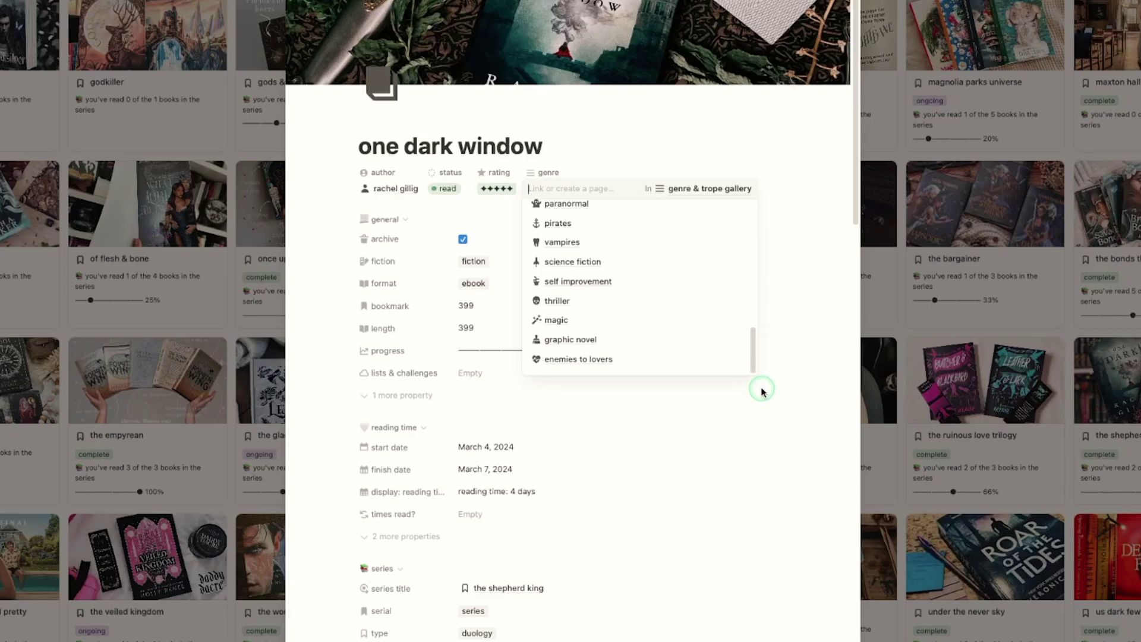
{"action": "left_click", "coordinate": [786, 235]}
{"action": "left_click", "coordinate": [797, 182]}
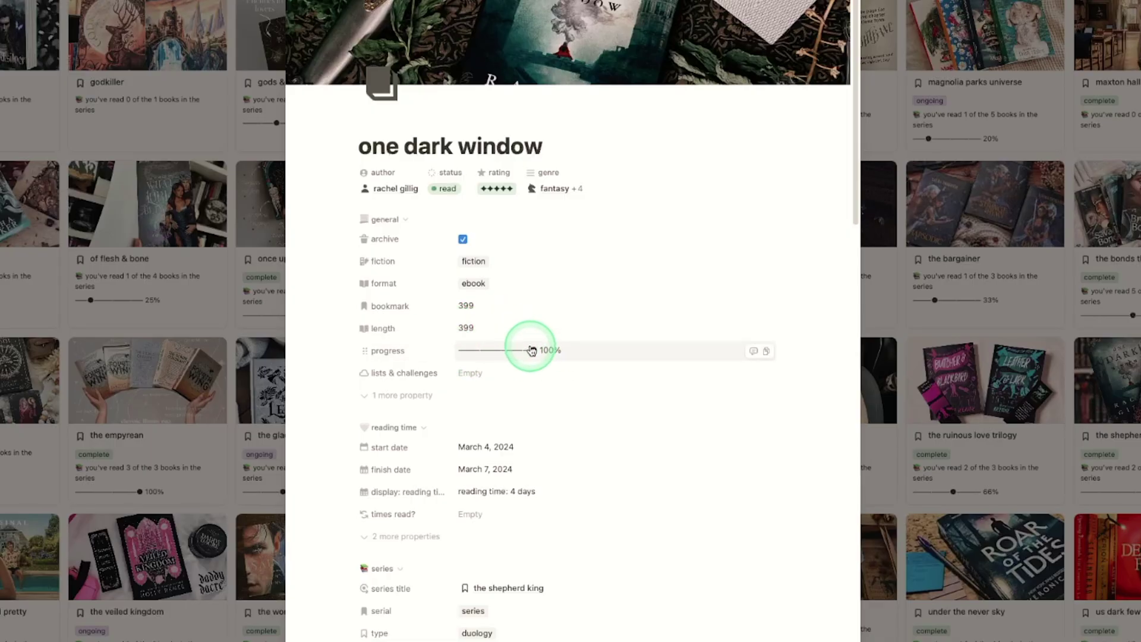
{"action": "scroll", "coordinate": [531, 350], "scroll_direction": "down", "scroll_amount": 2}
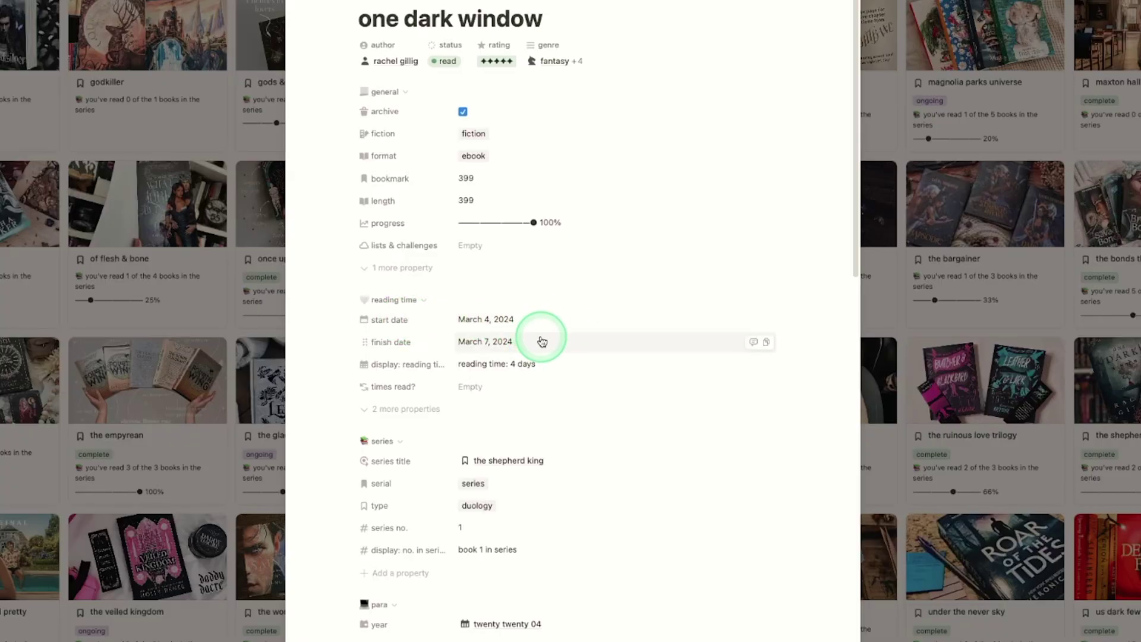
Set times read? to x one read and collapse the reading time and para groups
{"action": "left_click", "coordinate": [488, 394]}
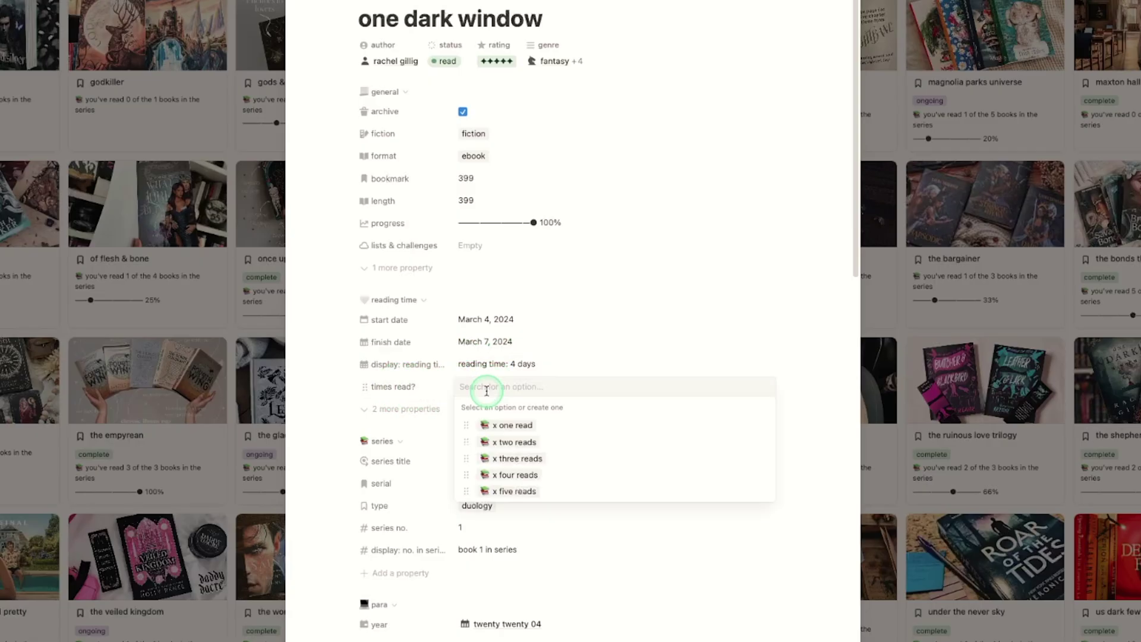
{"action": "left_click", "coordinate": [596, 426]}
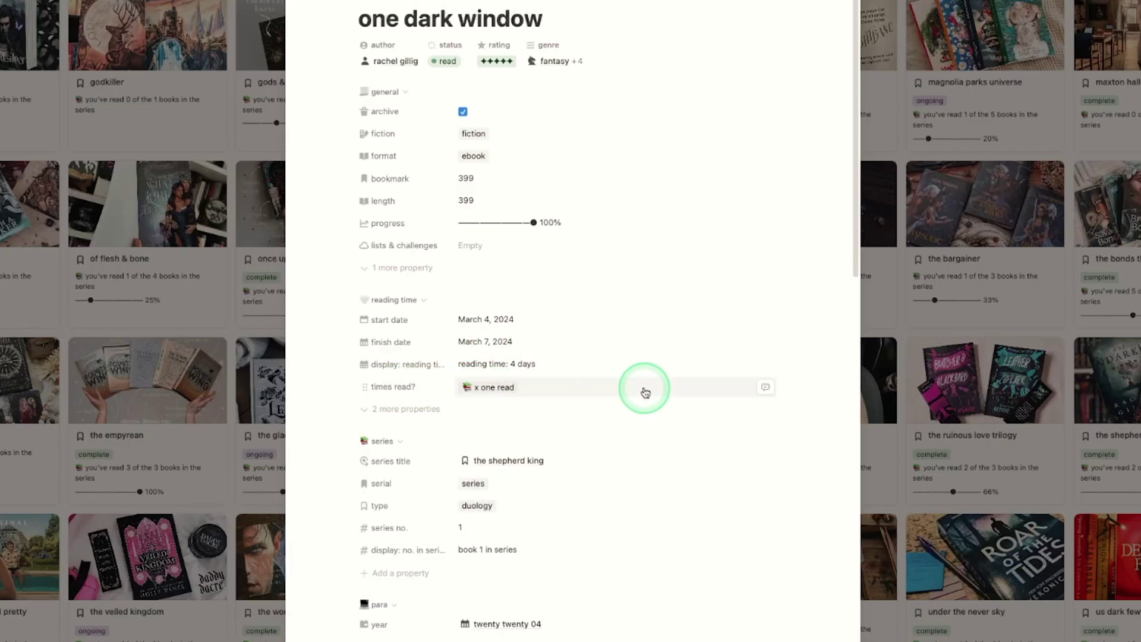
{"action": "scroll", "coordinate": [645, 392], "scroll_direction": "down", "scroll_amount": 2}
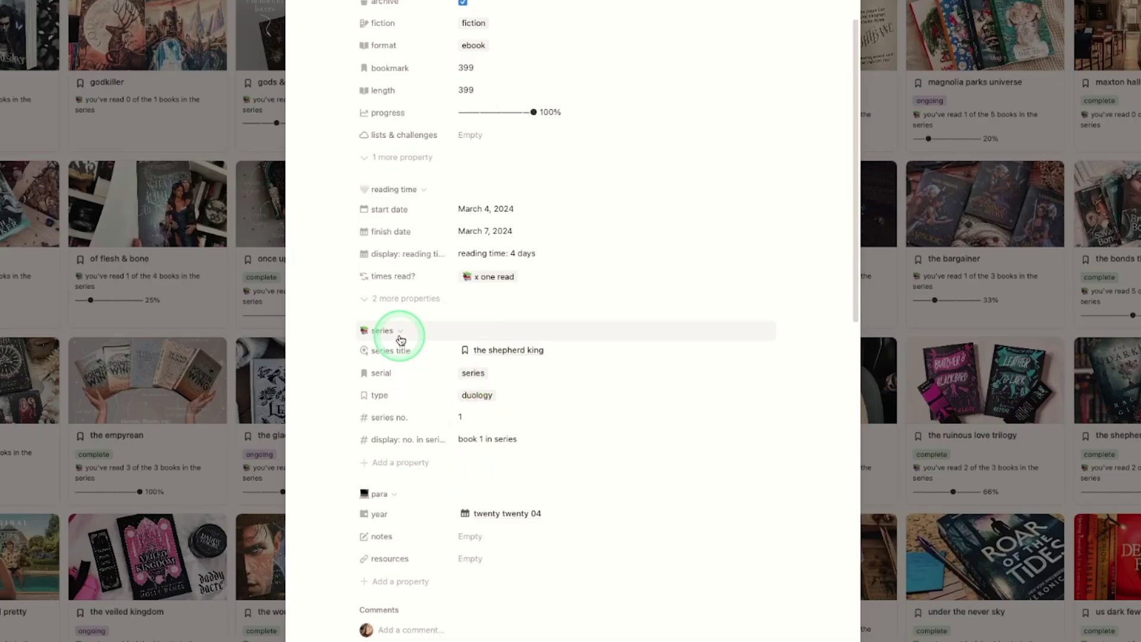
{"action": "scroll", "coordinate": [407, 3], "scroll_direction": "down", "scroll_amount": 3}
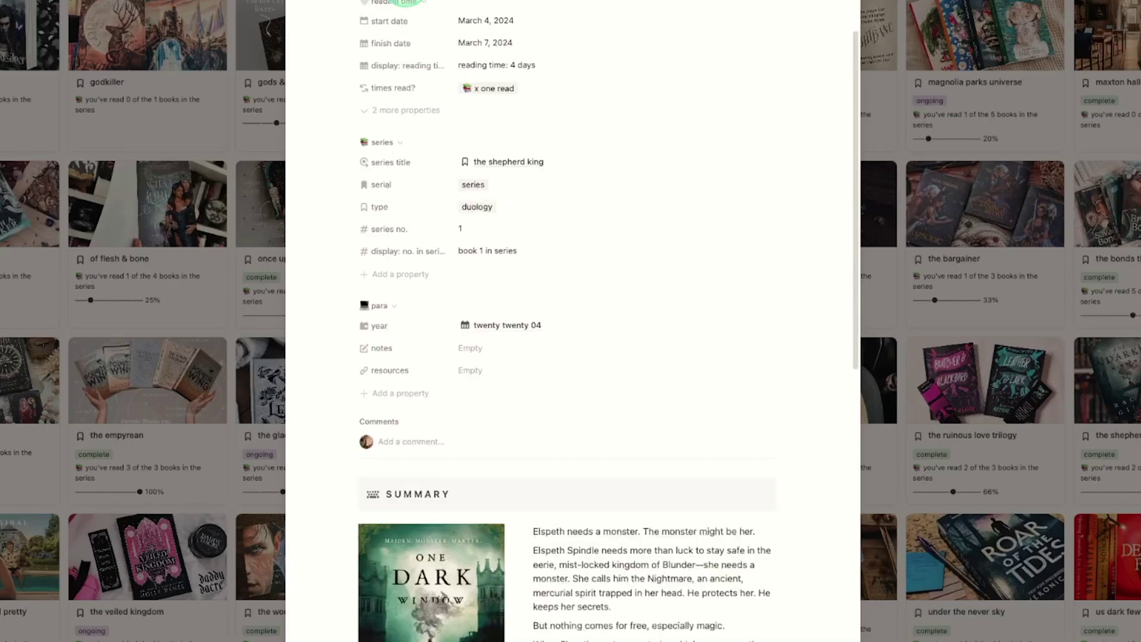
{"action": "left_click", "coordinate": [422, 4]}
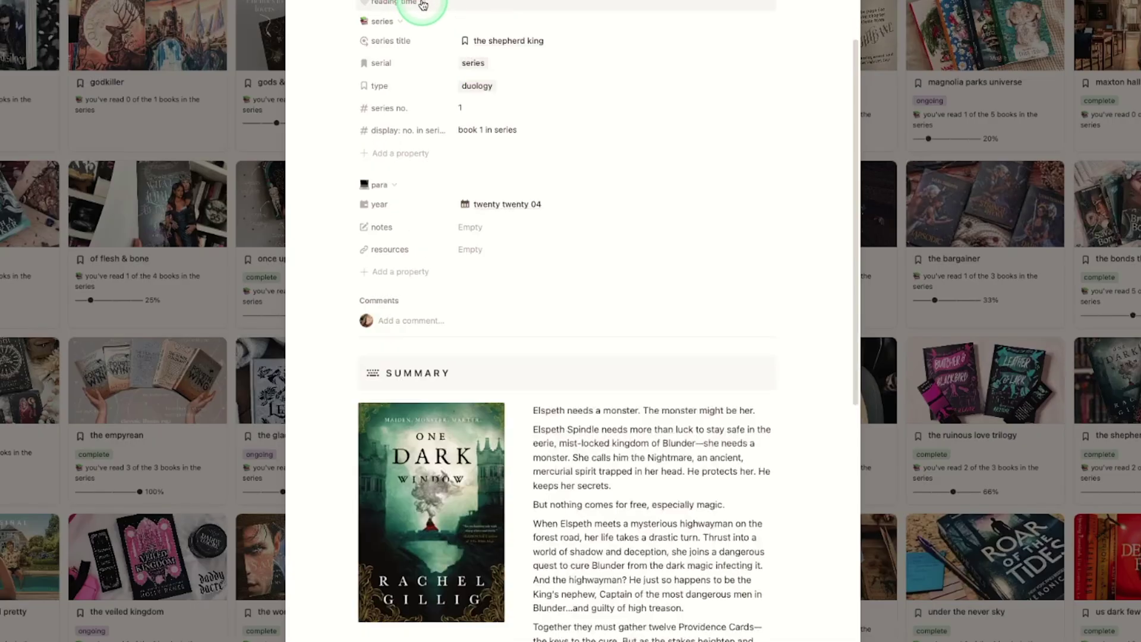
{"action": "left_click", "coordinate": [396, 185]}
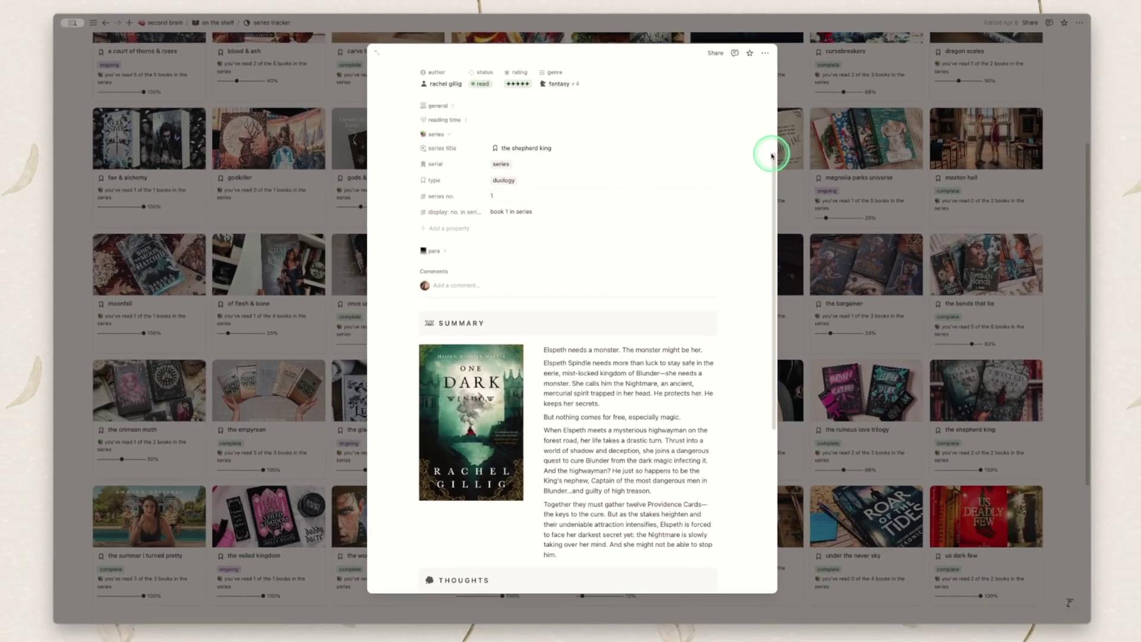
{"action": "scroll", "coordinate": [774, 158], "scroll_direction": "up", "scroll_amount": 3}
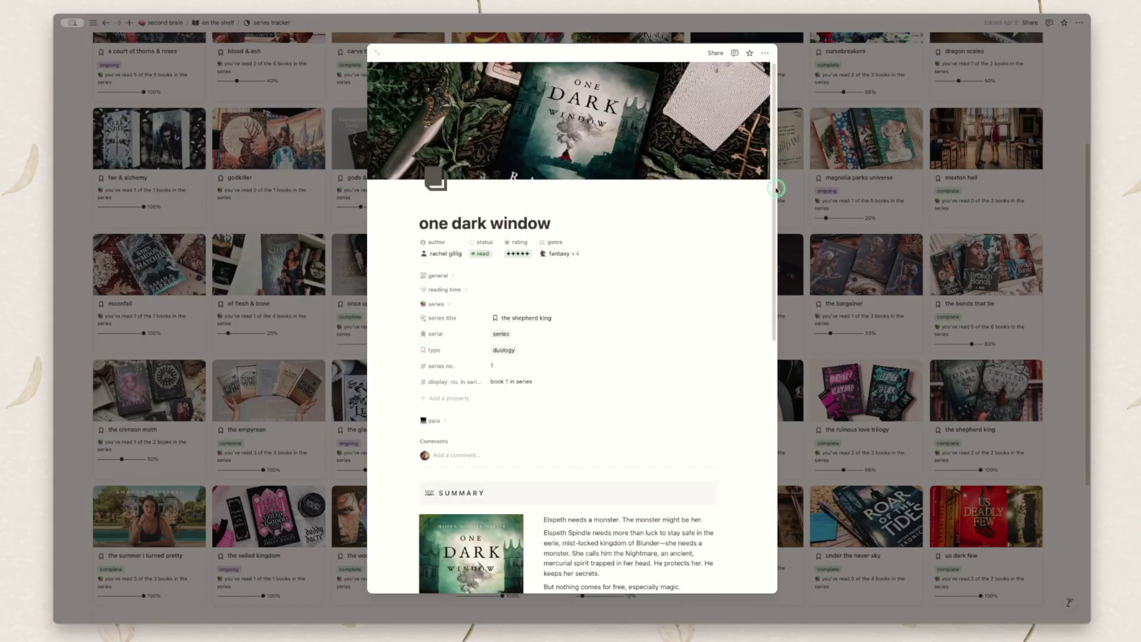
{"action": "scroll", "coordinate": [746, 258], "scroll_direction": "down", "scroll_amount": 6}
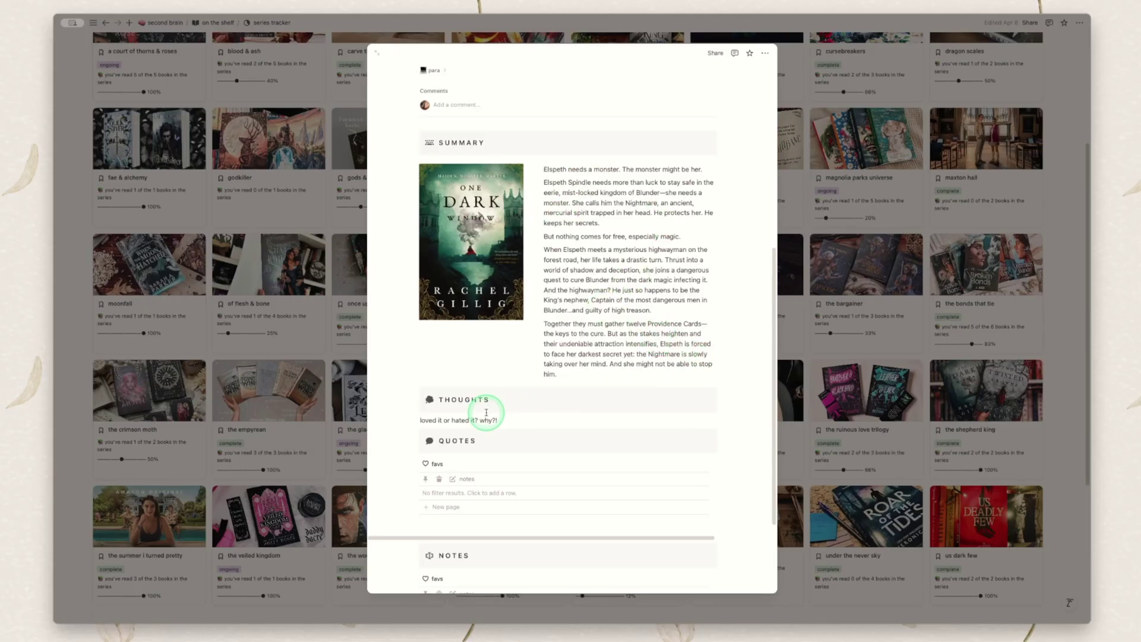
{"action": "scroll", "coordinate": [498, 438], "scroll_direction": "down", "scroll_amount": 2}
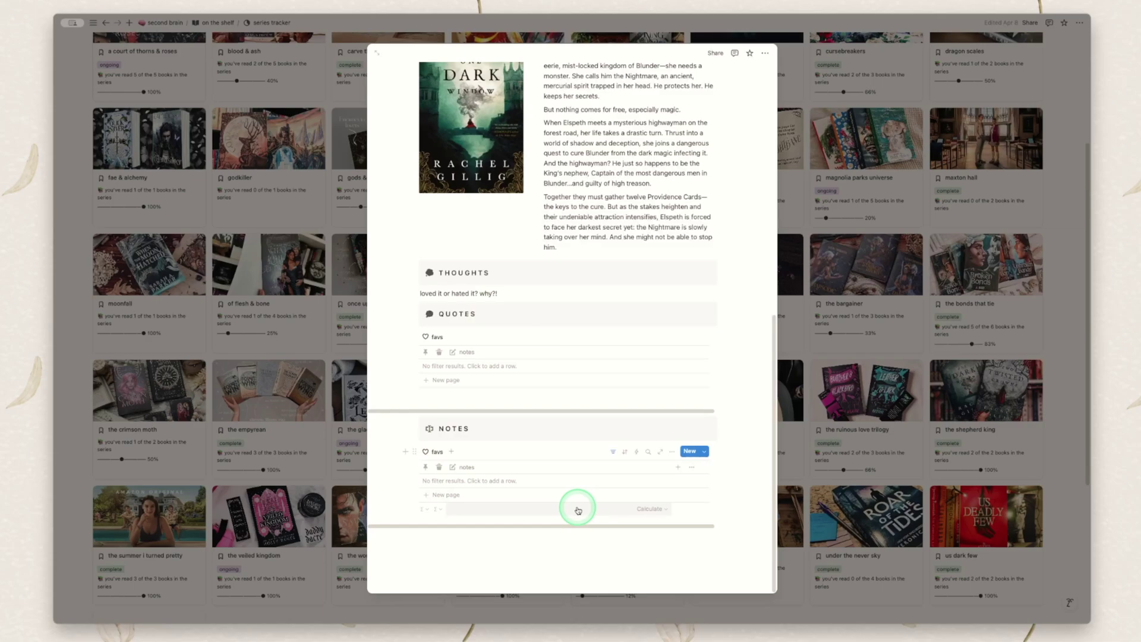
{"action": "scroll", "coordinate": [577, 510], "scroll_direction": "up", "scroll_amount": 7}
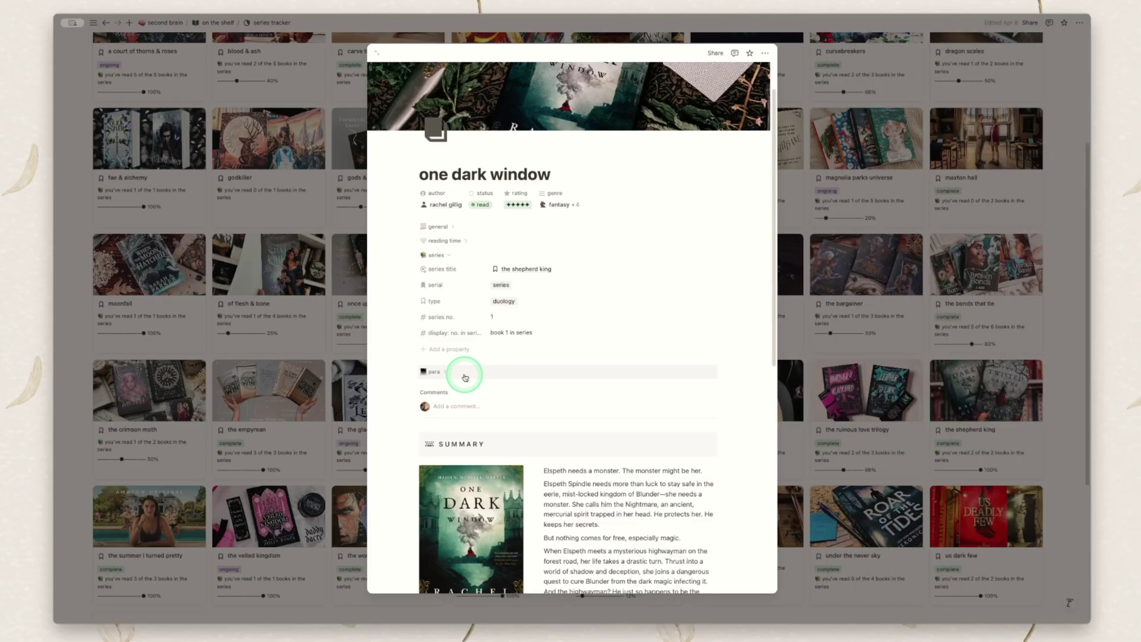
Close the book peek, mark the powerless trilogy complete, and show the ongoing series view
{"action": "key", "text": "Escape"}
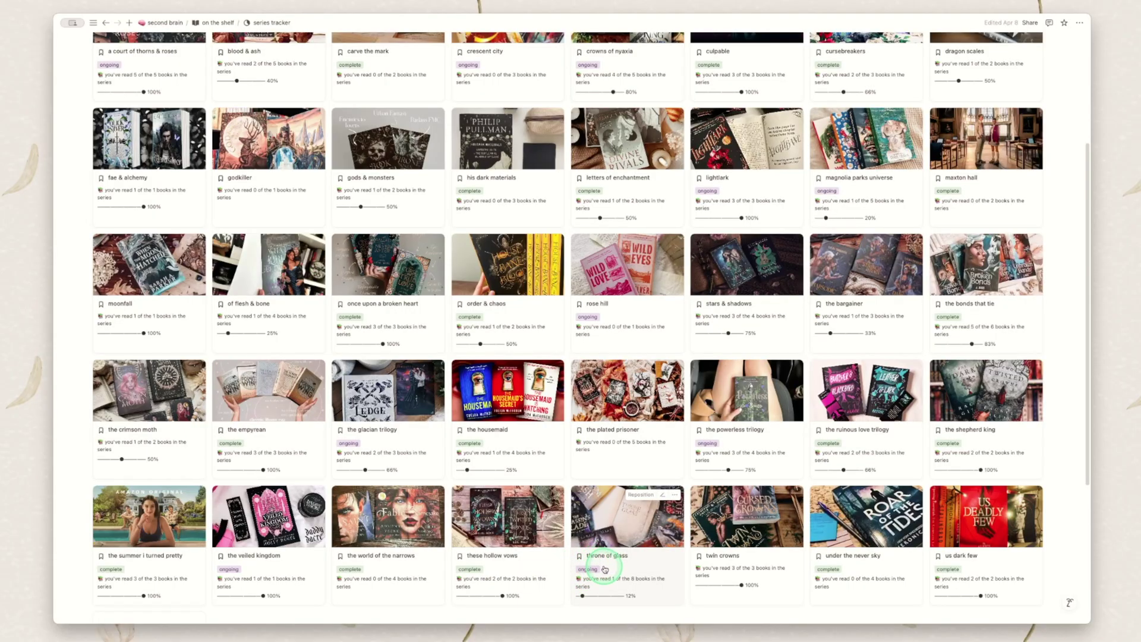
{"action": "left_click", "coordinate": [707, 444]}
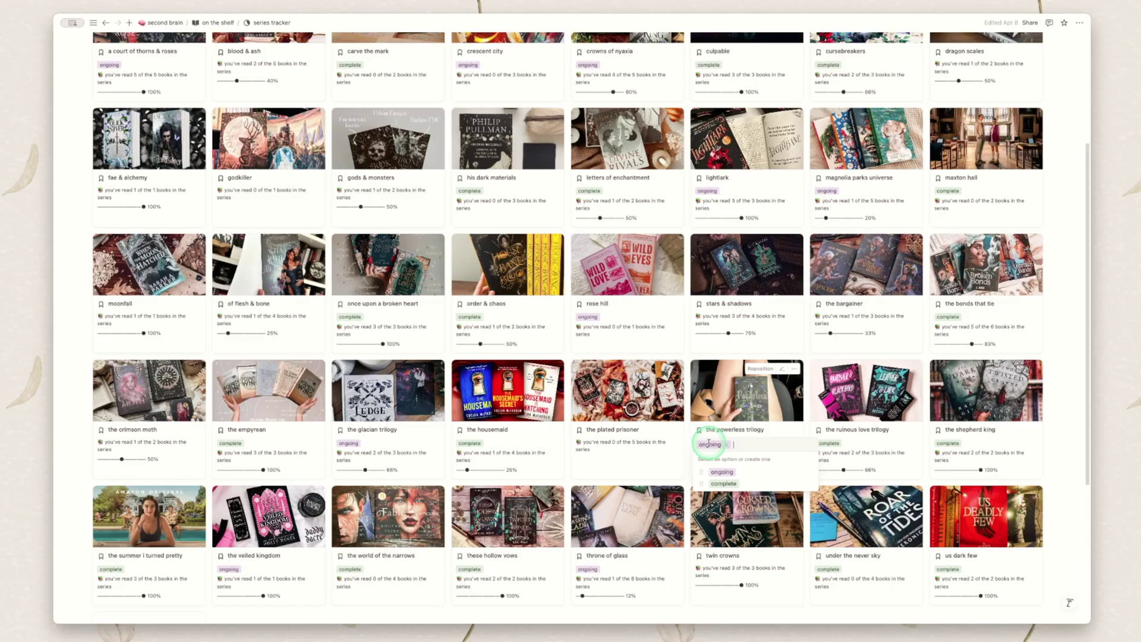
{"action": "left_click", "coordinate": [735, 484]}
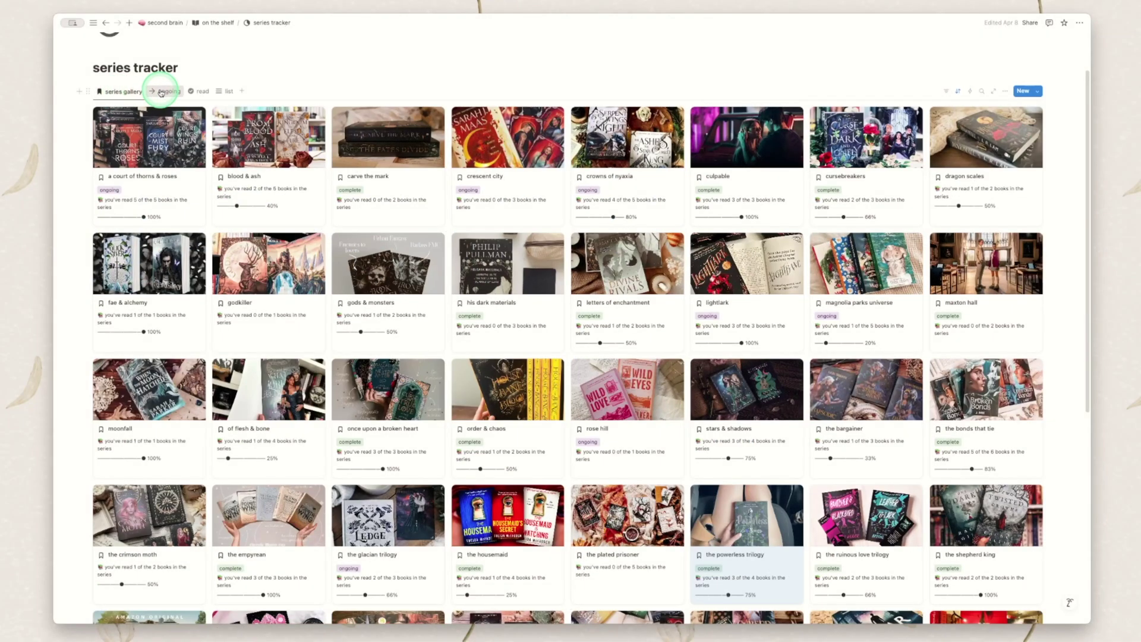
{"action": "left_click", "coordinate": [161, 92]}
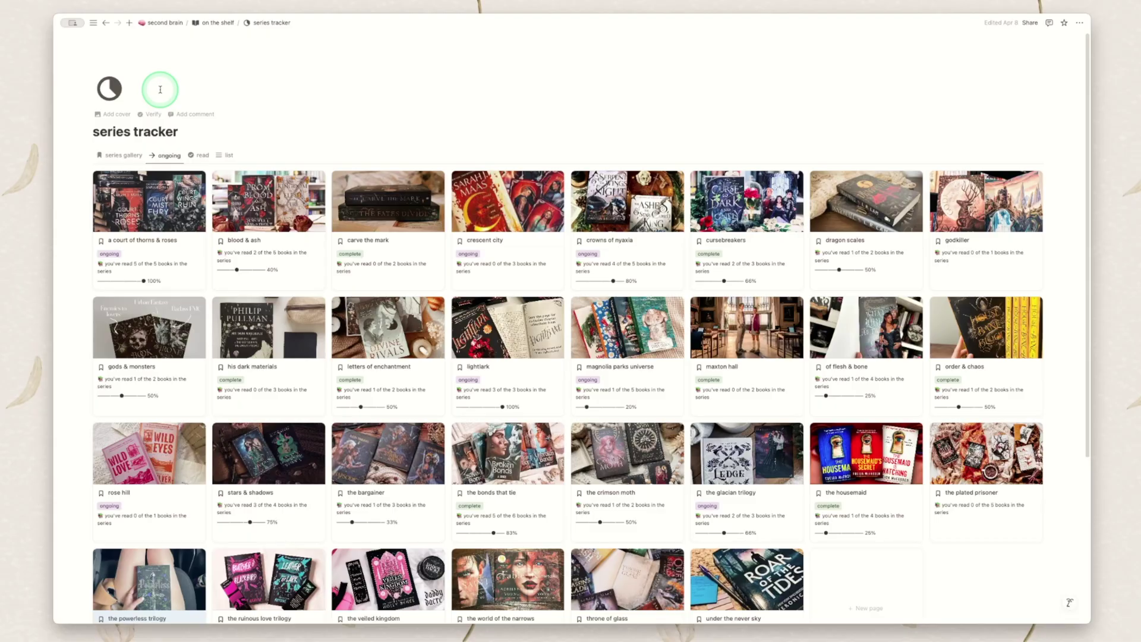
Switch the series tracker to its read series view, then its list view
{"action": "left_click", "coordinate": [201, 155]}
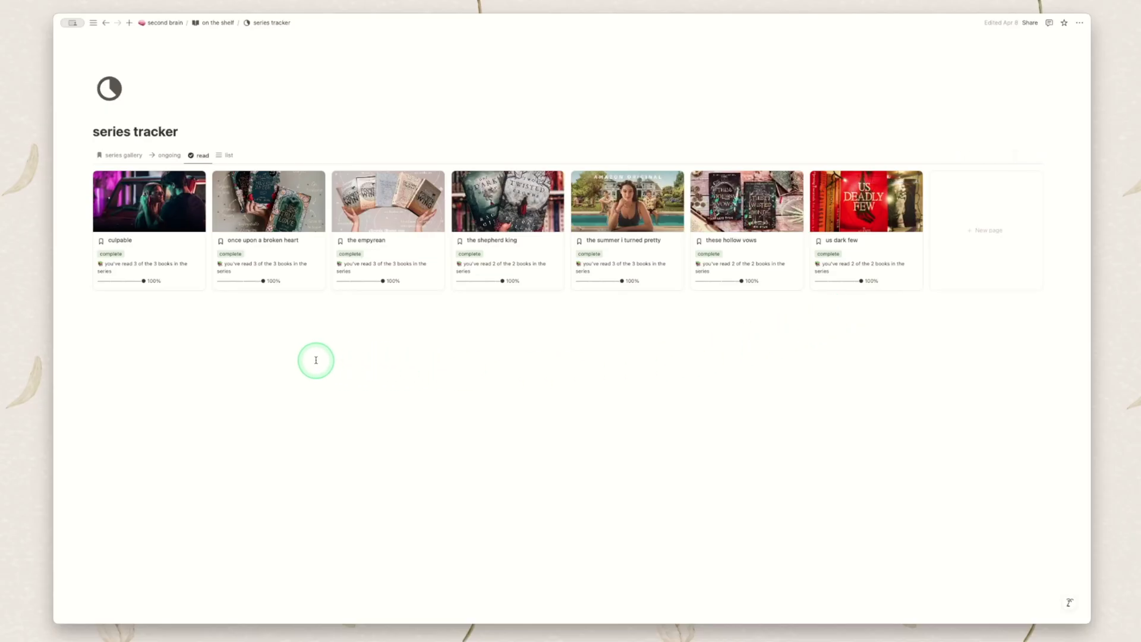
{"action": "left_click", "coordinate": [227, 155]}
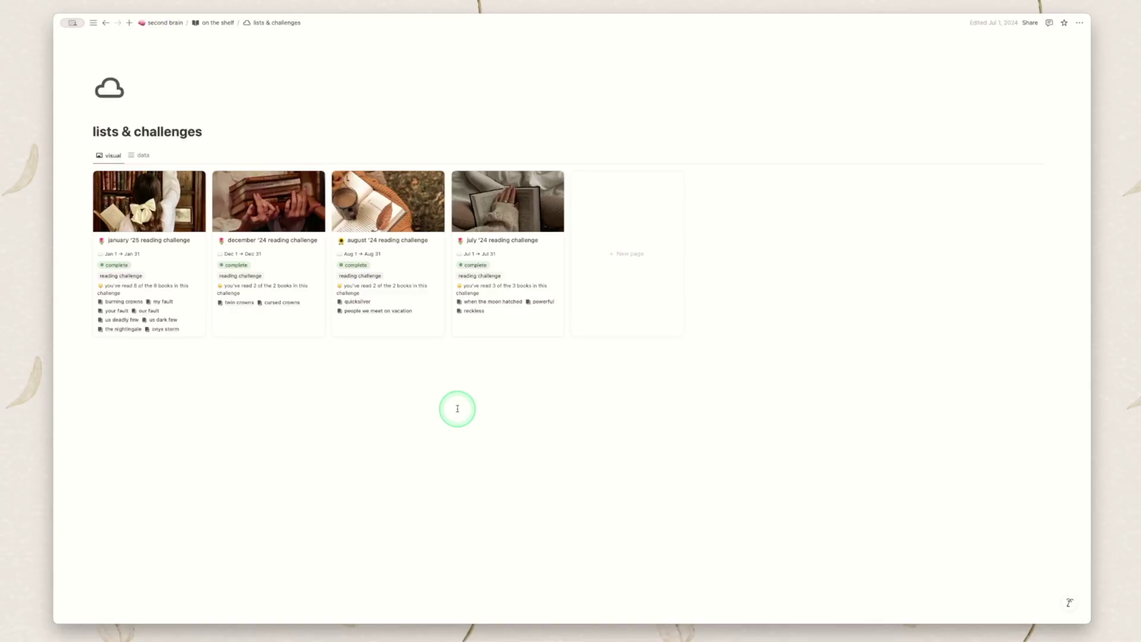
Open the january '25 challenge in peek and review its status and type options unchanged
{"action": "left_click", "coordinate": [146, 220]}
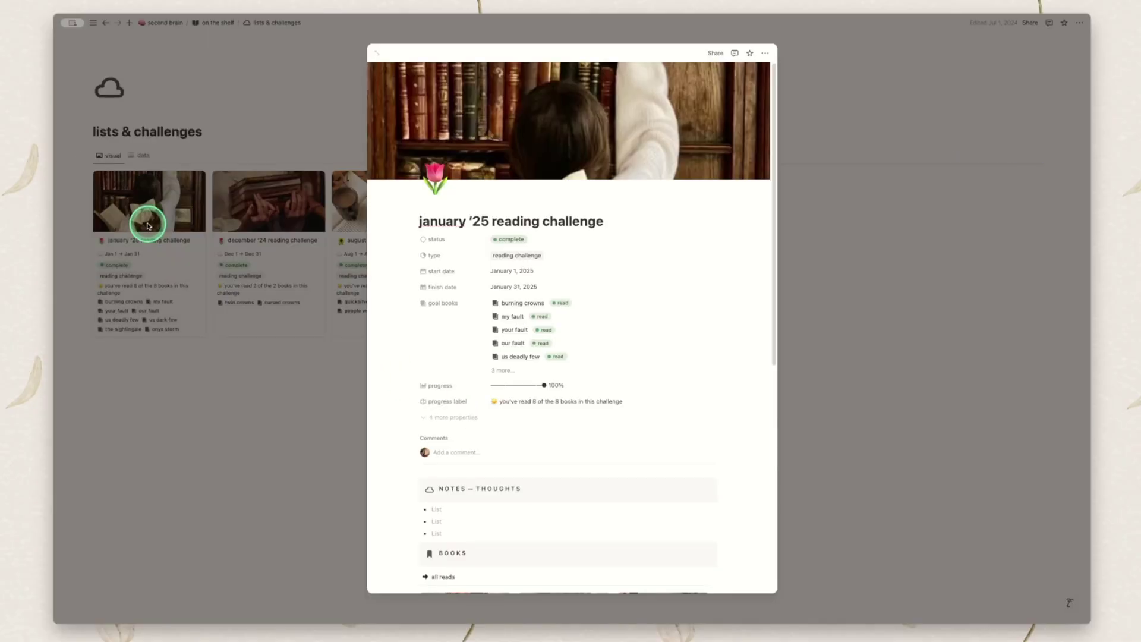
{"action": "left_click", "coordinate": [512, 239]}
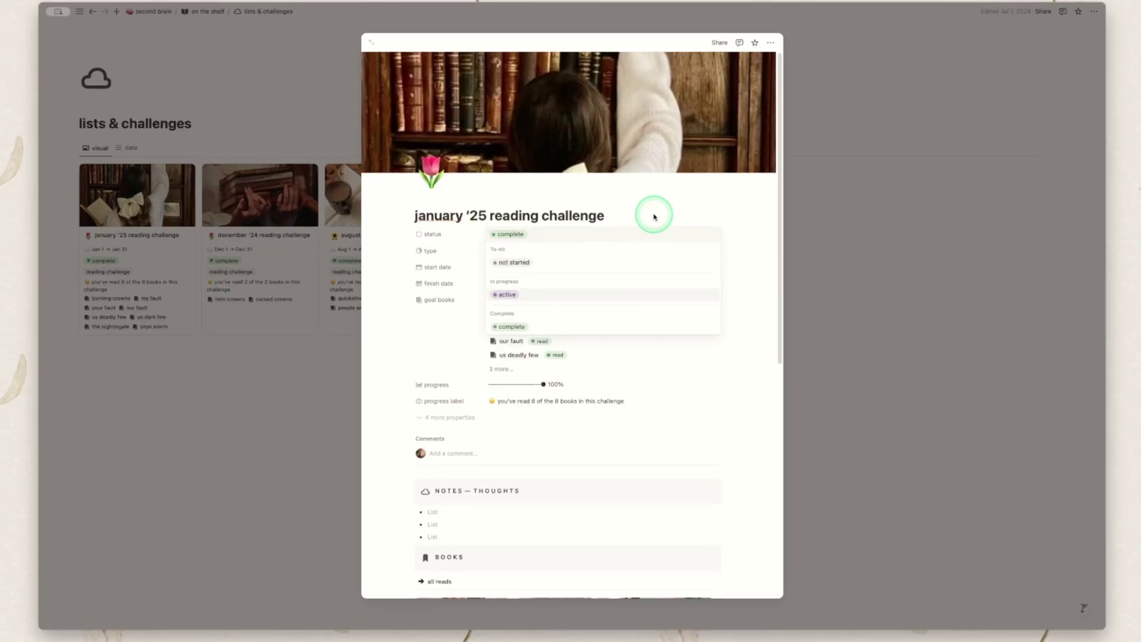
{"action": "left_click", "coordinate": [654, 217]}
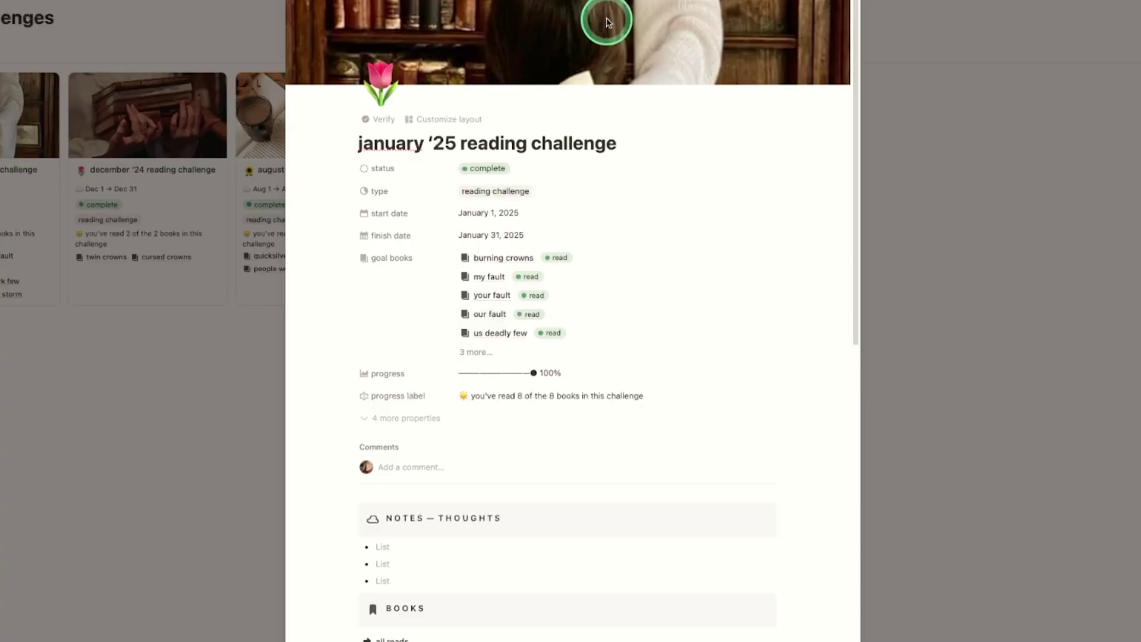
{"action": "left_click", "coordinate": [562, 192]}
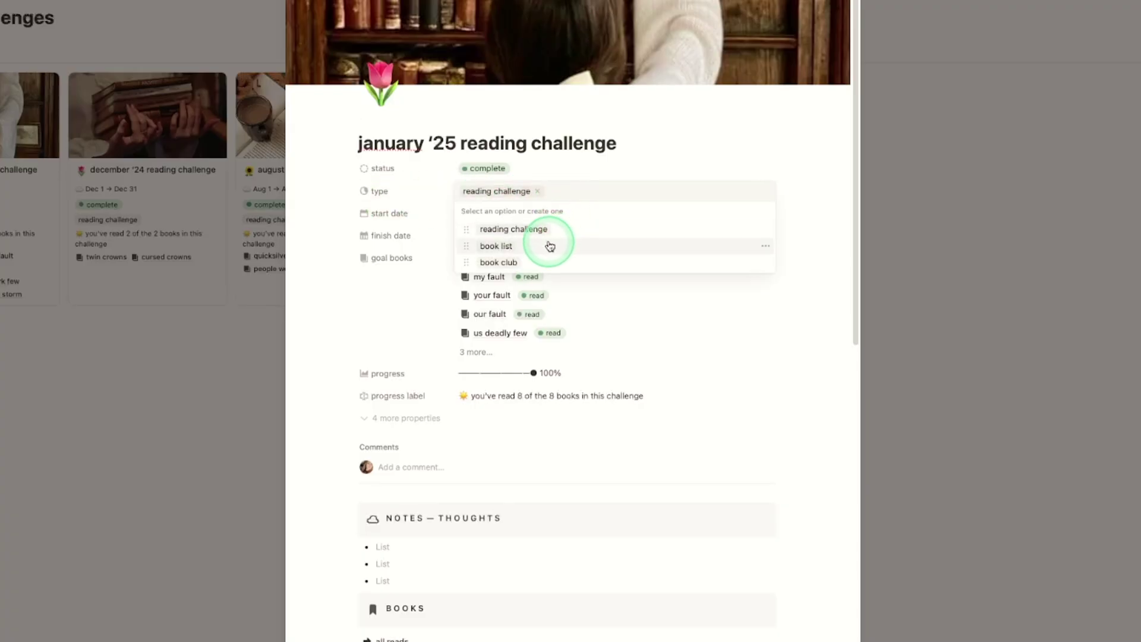
{"action": "left_click", "coordinate": [684, 319]}
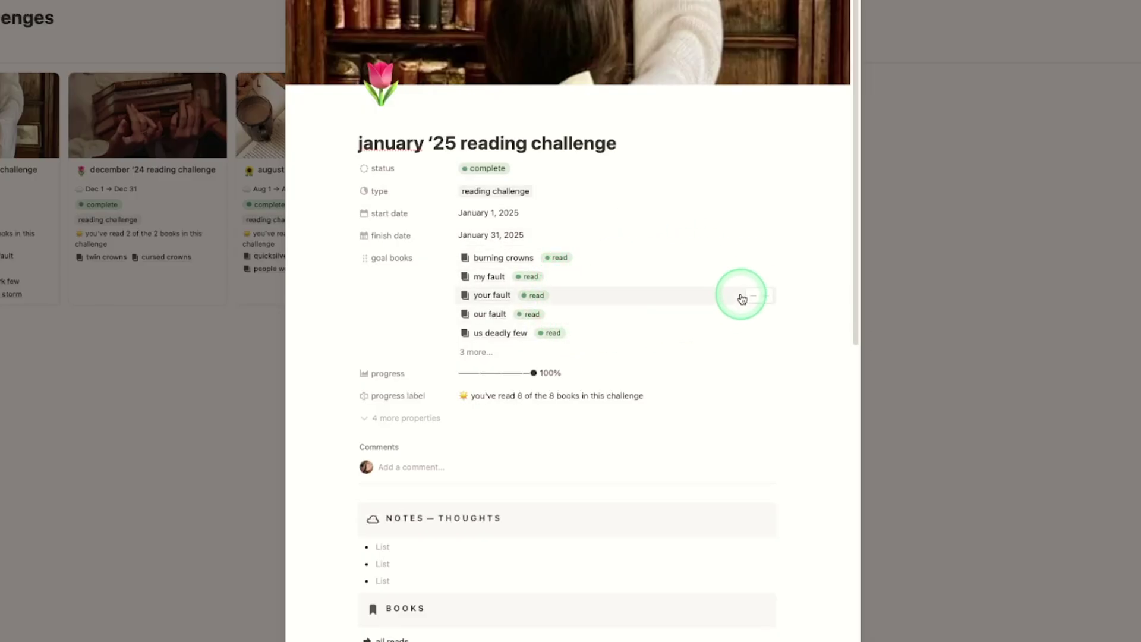
Browse the eight books linked as the challenge's goal books, then close the picker
{"action": "left_click", "coordinate": [768, 276]}
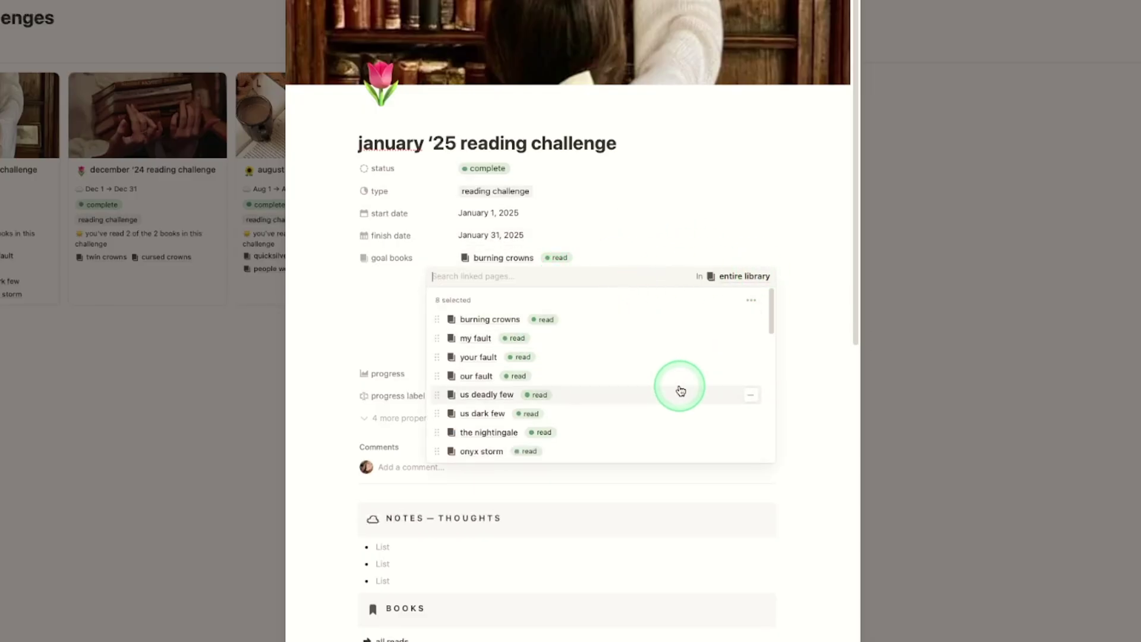
{"action": "scroll", "coordinate": [677, 391], "scroll_direction": "down", "scroll_amount": 3}
{"action": "scroll", "coordinate": [638, 404], "scroll_direction": "down", "scroll_amount": 2}
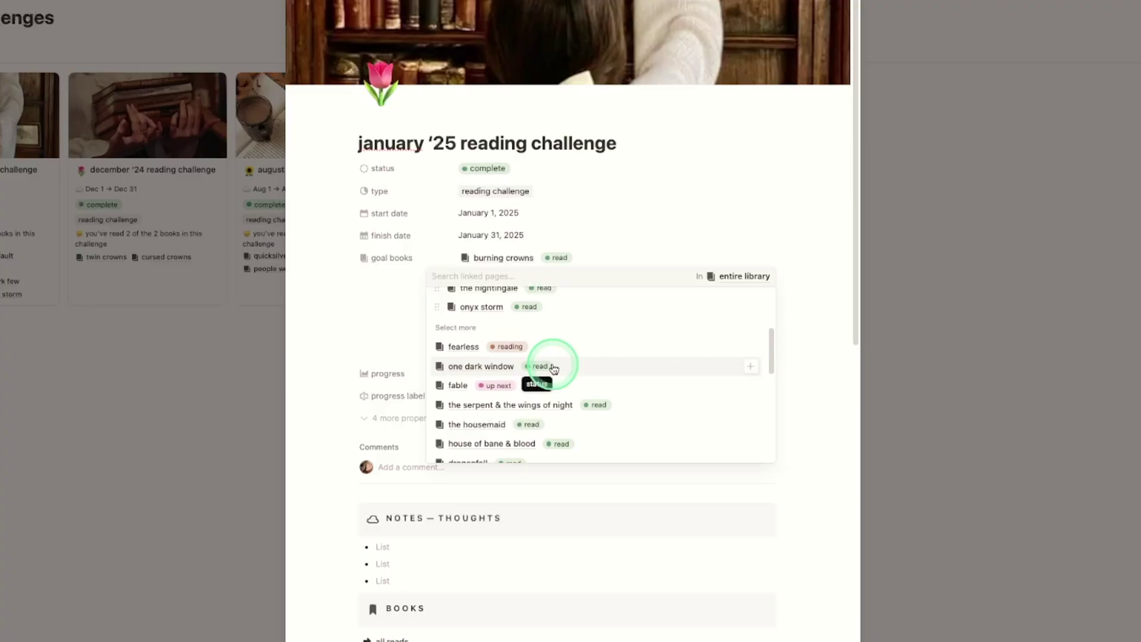
{"action": "key", "text": "Escape"}
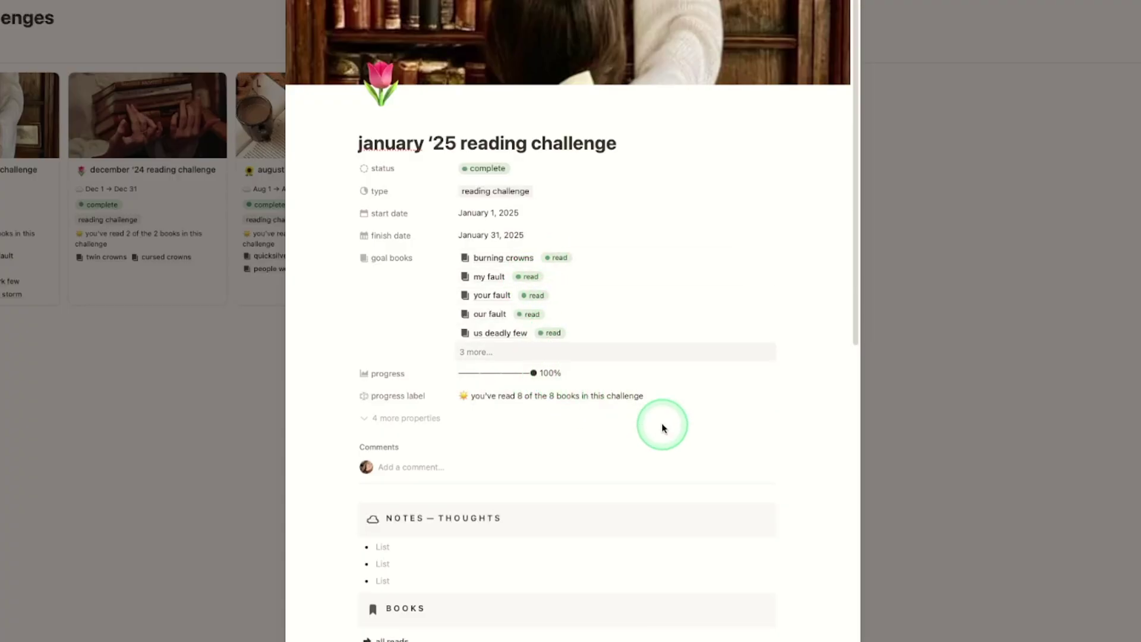
Scroll through the peek's books gallery and go back to the on the shelf page
{"action": "scroll", "coordinate": [794, 379], "scroll_direction": "down", "scroll_amount": 6}
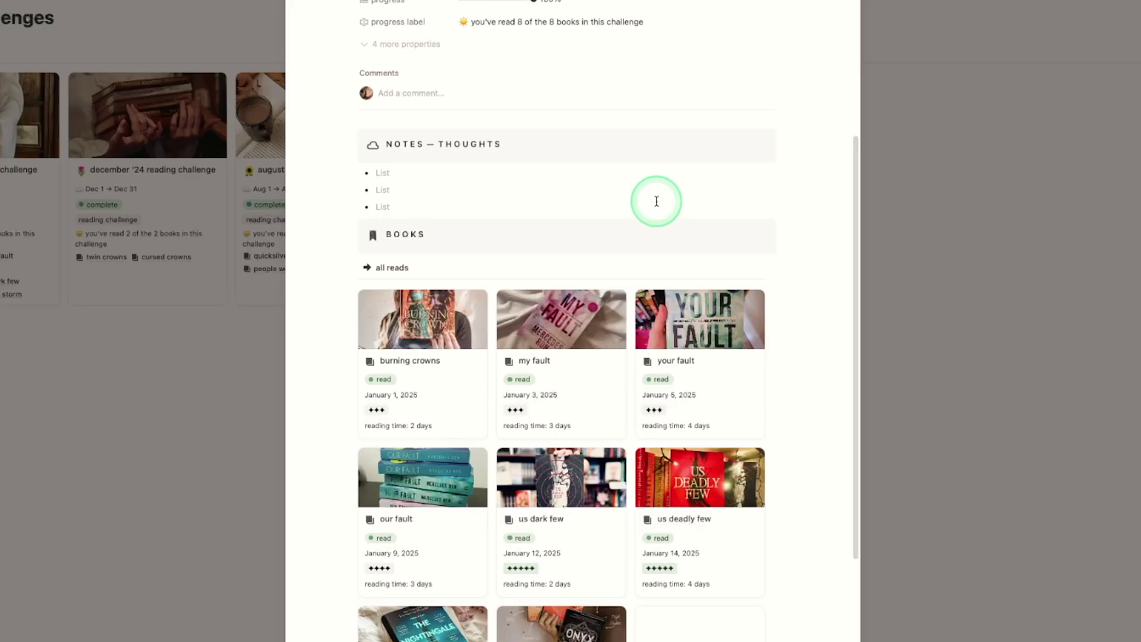
{"action": "scroll", "coordinate": [657, 202], "scroll_direction": "down", "scroll_amount": 1}
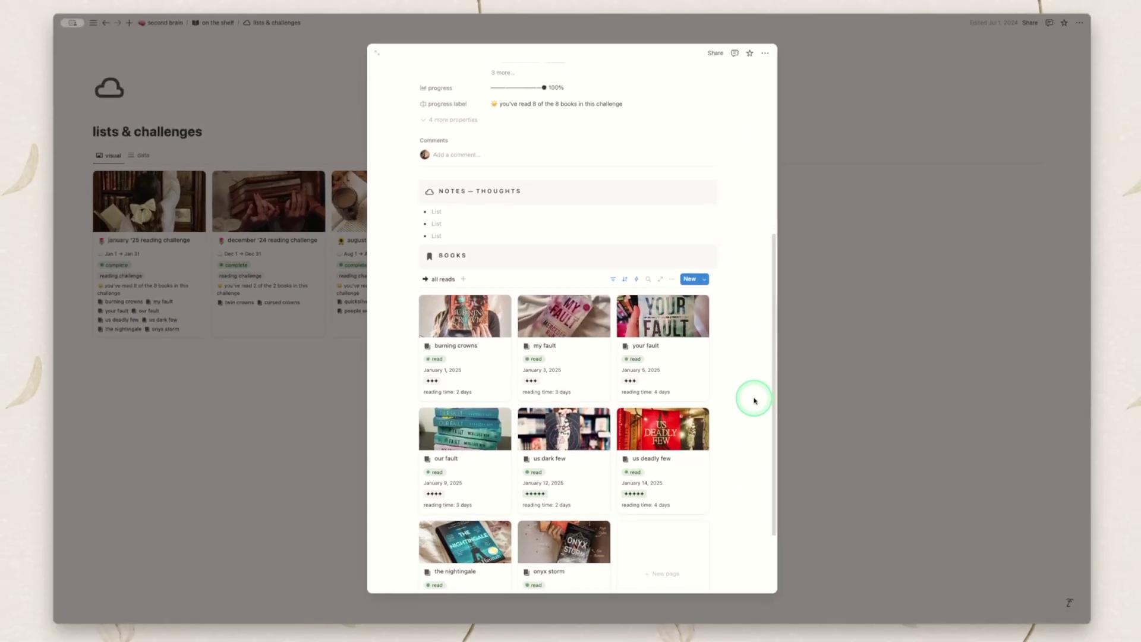
{"action": "scroll", "coordinate": [827, 394], "scroll_direction": "down", "scroll_amount": 1}
{"action": "scroll", "coordinate": [753, 401], "scroll_direction": "down", "scroll_amount": 1}
{"action": "left_click", "coordinate": [223, 24]}
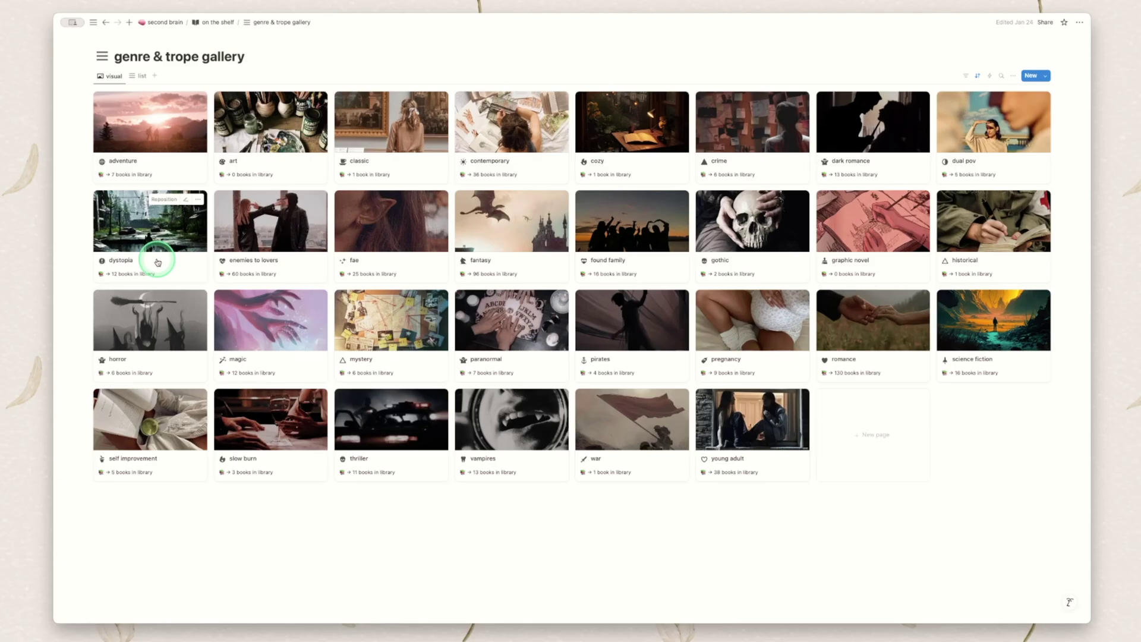
Toggle the genres between list and card views, then open and scroll the fantasy genre page
{"action": "left_click", "coordinate": [140, 76]}
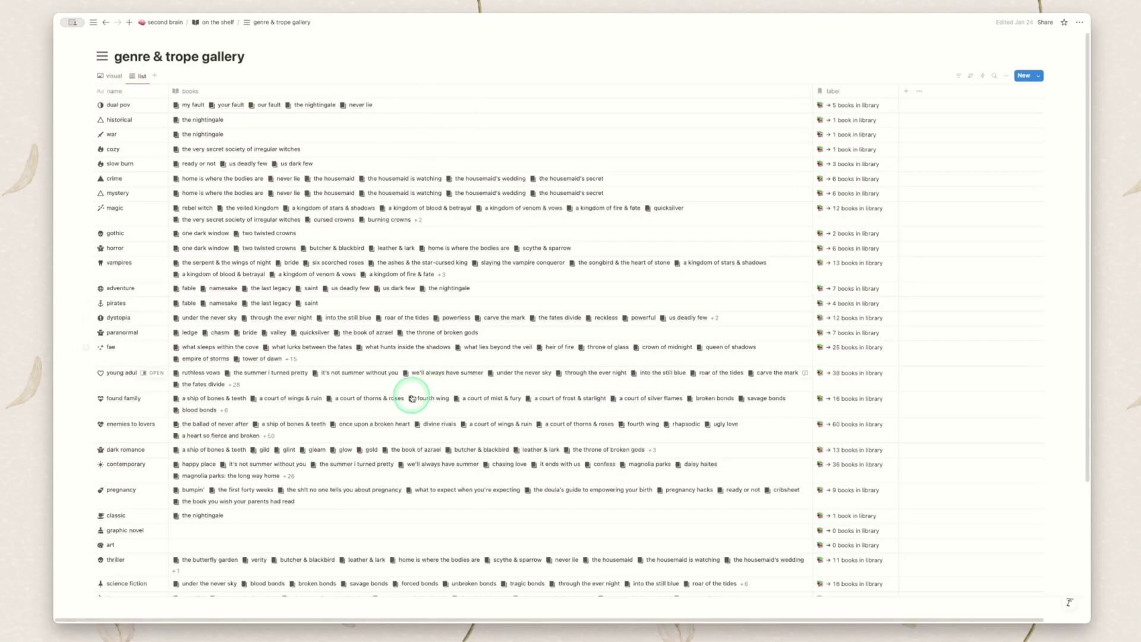
{"action": "left_click", "coordinate": [110, 76]}
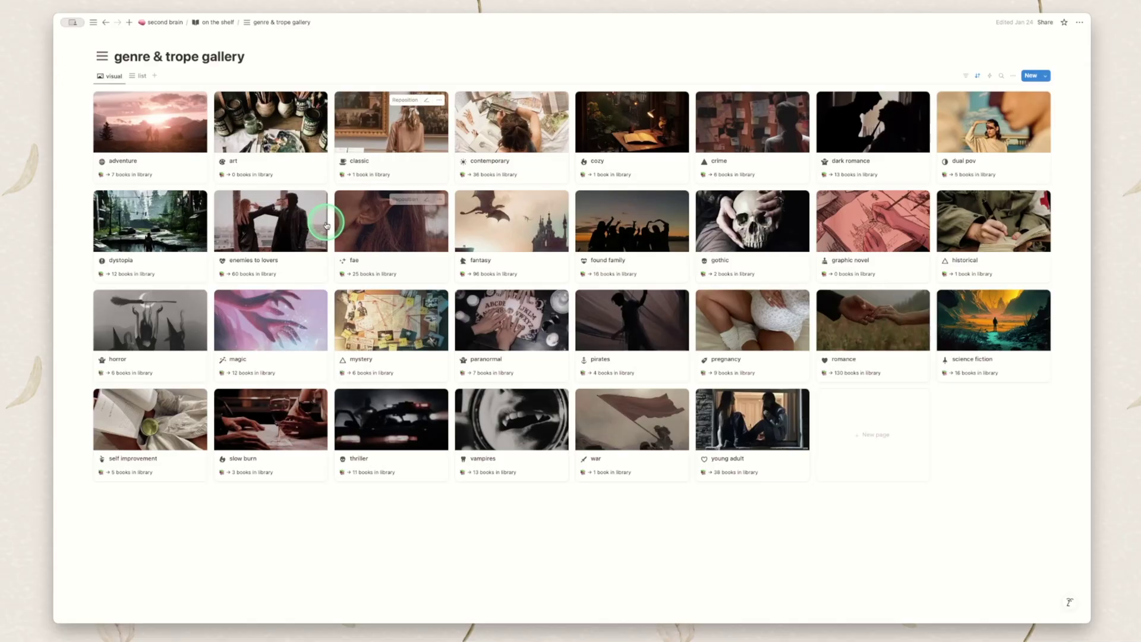
{"action": "left_click", "coordinate": [536, 249]}
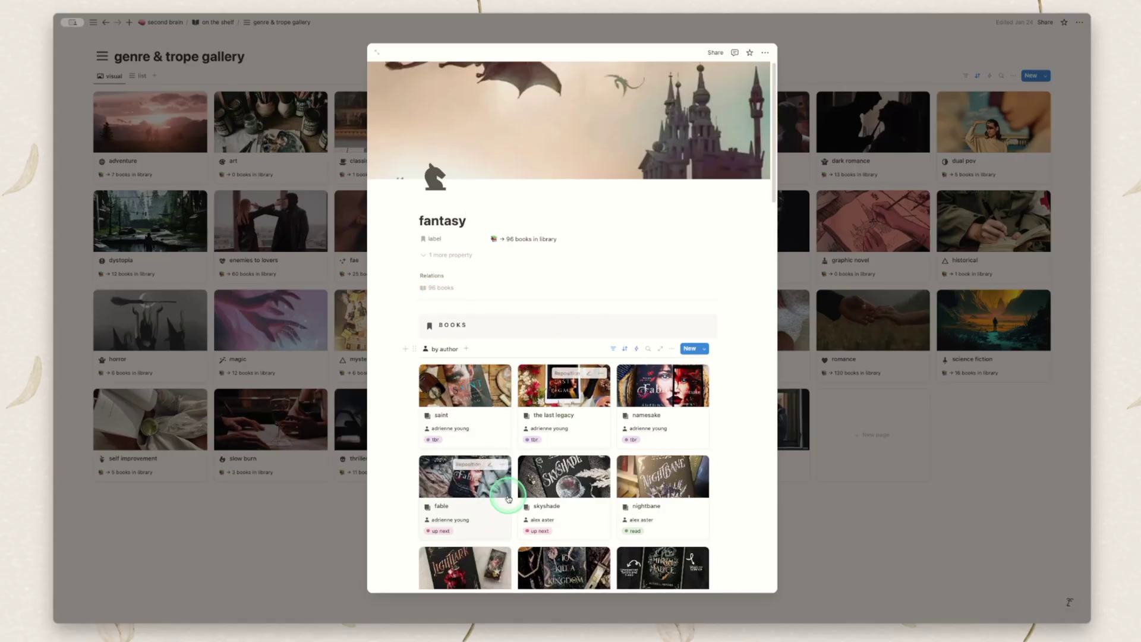
{"action": "scroll", "coordinate": [657, 510], "scroll_direction": "down", "scroll_amount": 2}
{"action": "scroll", "coordinate": [657, 510], "scroll_direction": "down", "scroll_amount": 5}
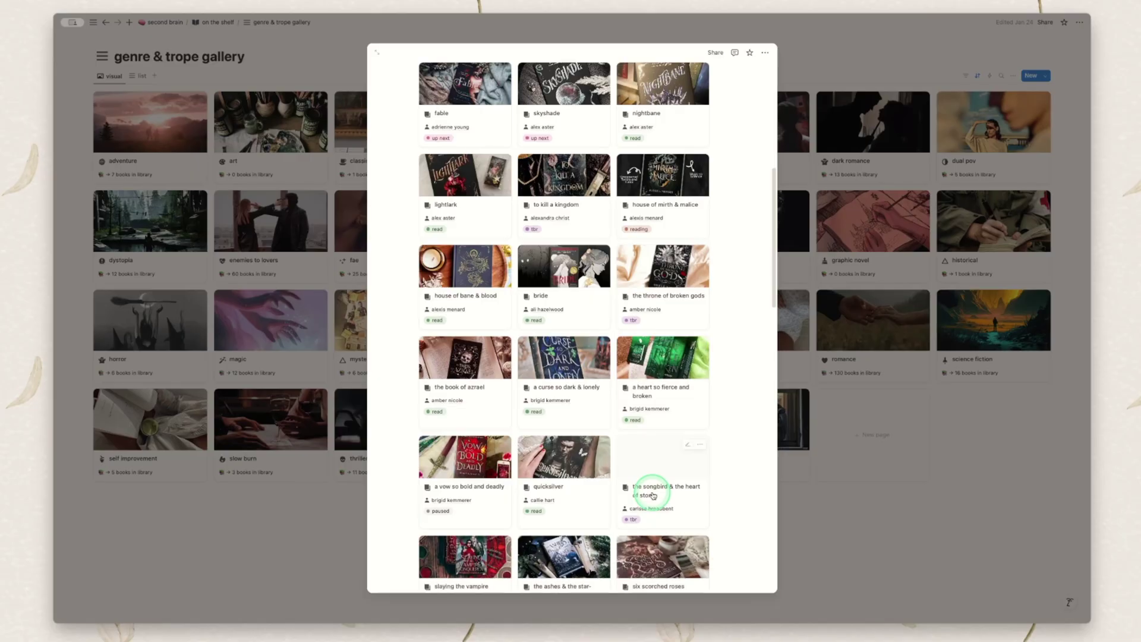
{"action": "scroll", "coordinate": [653, 495], "scroll_direction": "up", "scroll_amount": 7}
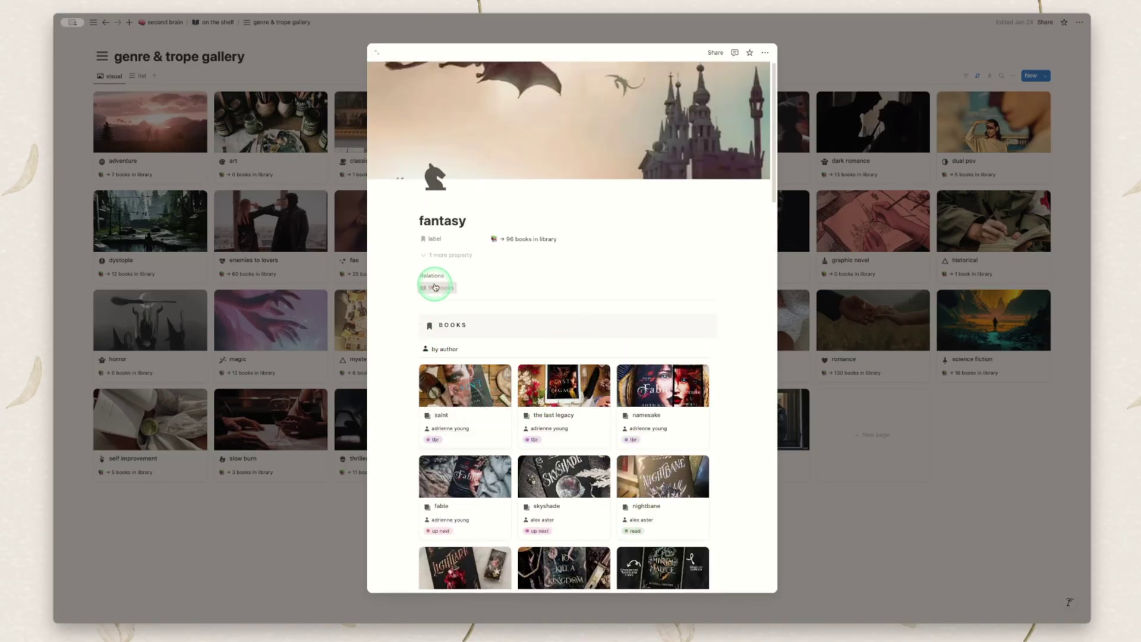
List fantasy's 96 related books, close the preview, and create a new genre page
{"action": "left_click", "coordinate": [435, 287]}
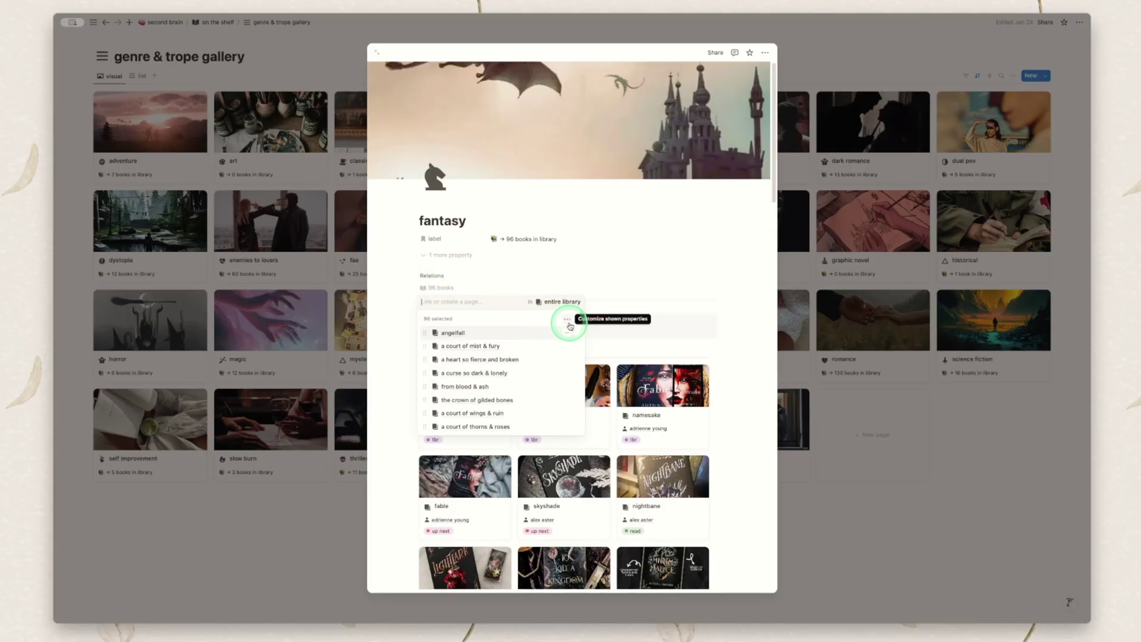
{"action": "scroll", "coordinate": [505, 345], "scroll_direction": "down", "scroll_amount": 5}
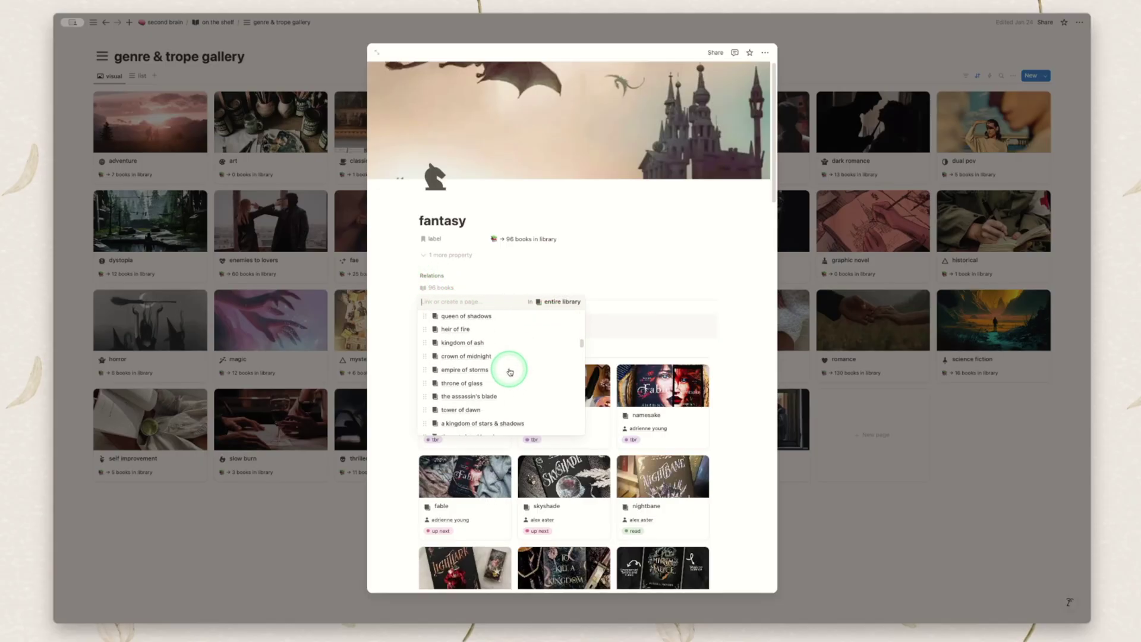
{"action": "scroll", "coordinate": [509, 371], "scroll_direction": "down", "scroll_amount": 5}
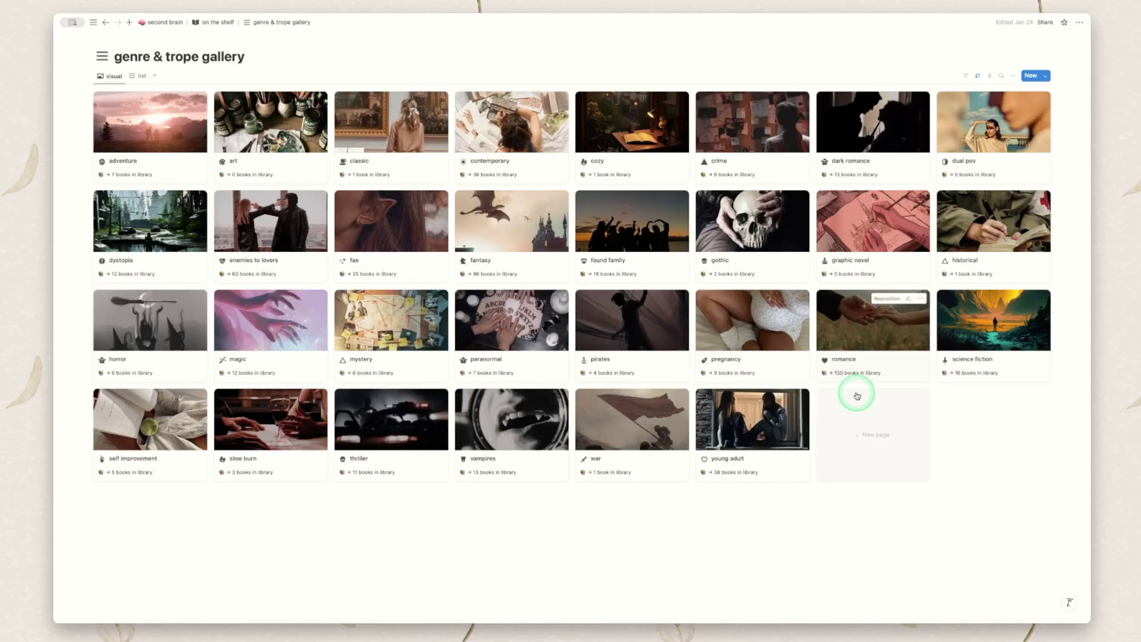
{"action": "left_click", "coordinate": [856, 440]}
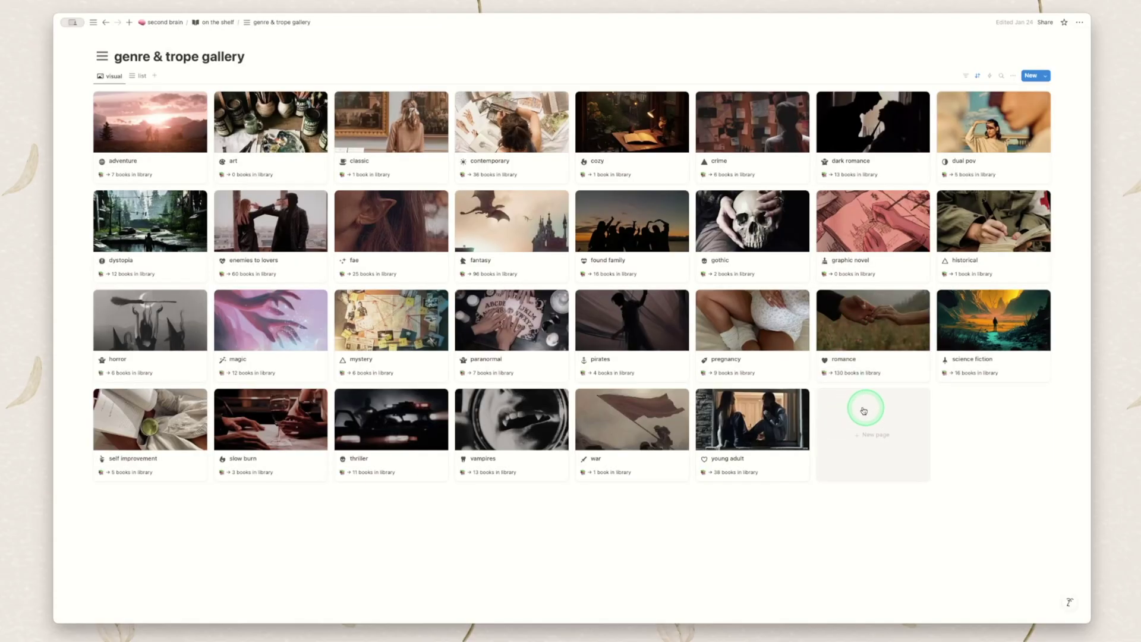
{"action": "left_click", "coordinate": [873, 426]}
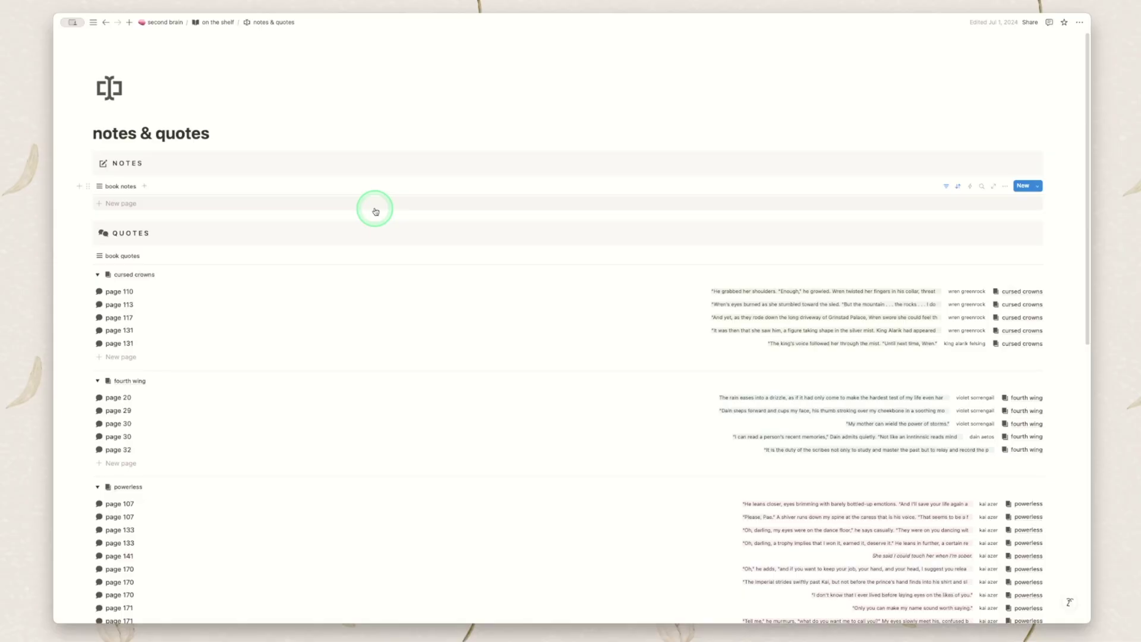
Open the page 110 quote under cursed crowns in side peek from notes & quotes
{"action": "scroll", "coordinate": [375, 212], "scroll_direction": "down", "scroll_amount": 1}
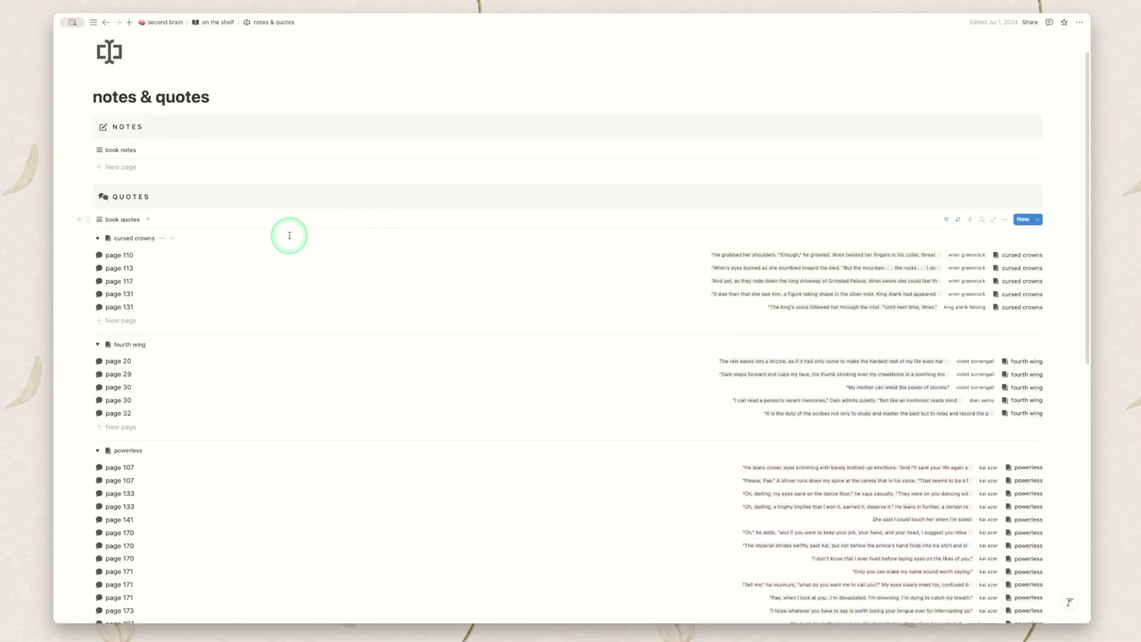
{"action": "left_click", "coordinate": [87, 255]}
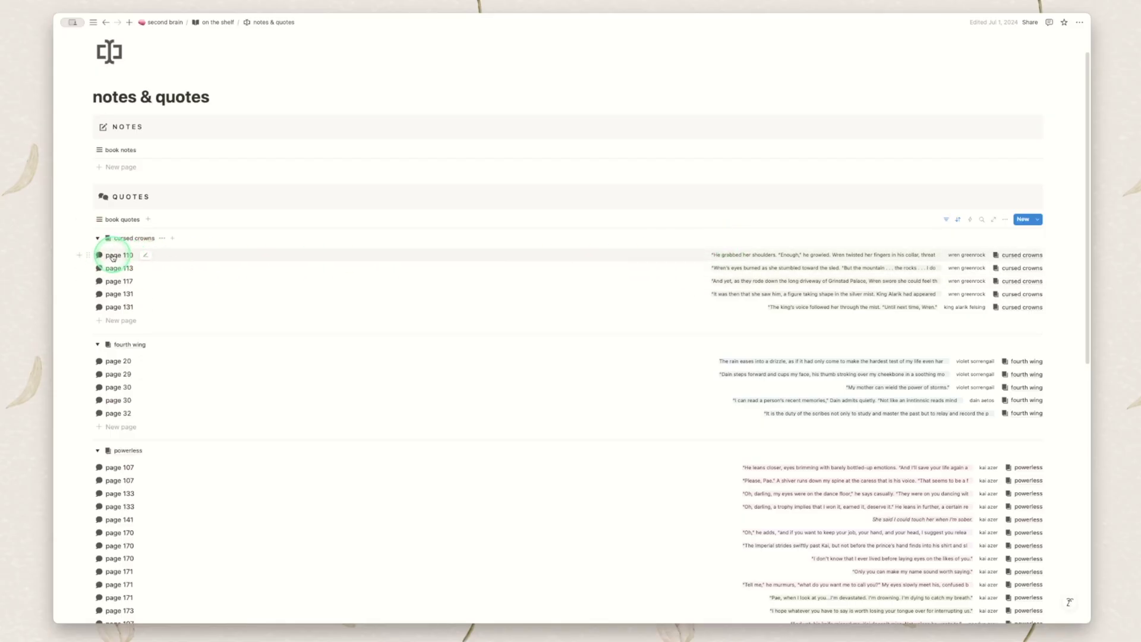
{"action": "left_click", "coordinate": [116, 257]}
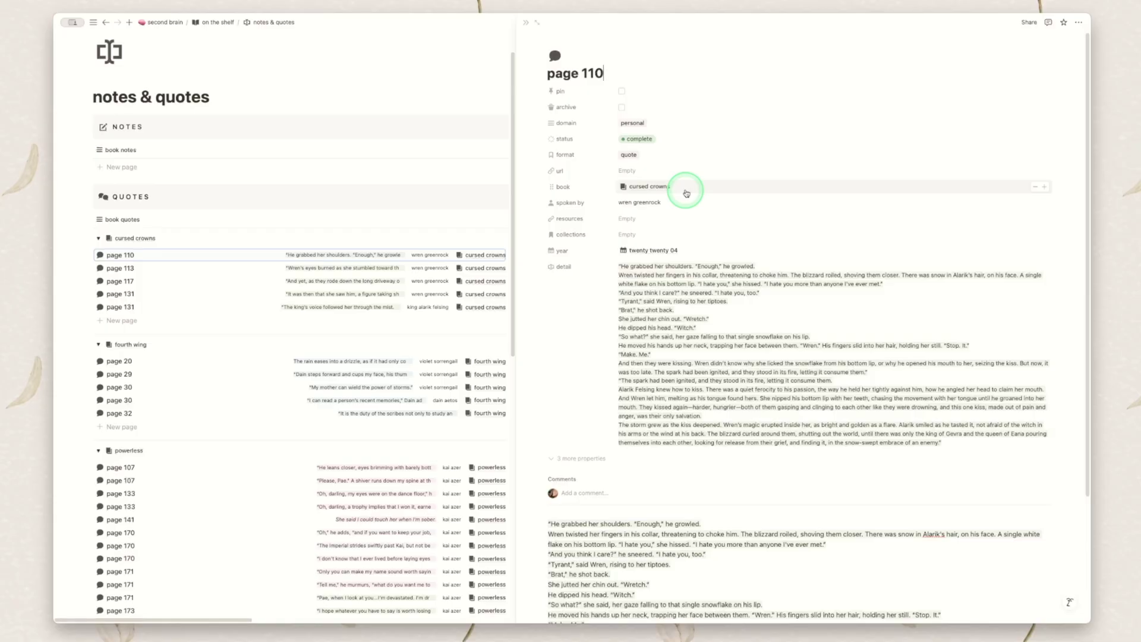
Scroll down and back up through the page 110 quote's passage
{"action": "scroll", "coordinate": [686, 193], "scroll_direction": "down", "scroll_amount": 2}
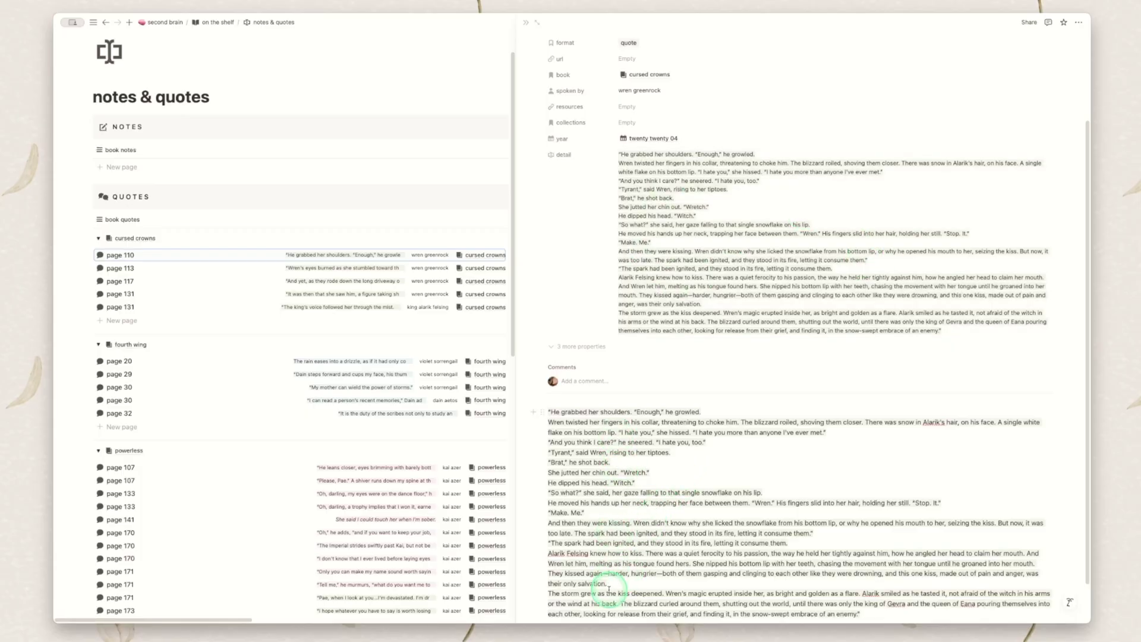
{"action": "scroll", "coordinate": [589, 600], "scroll_direction": "up", "scroll_amount": 2}
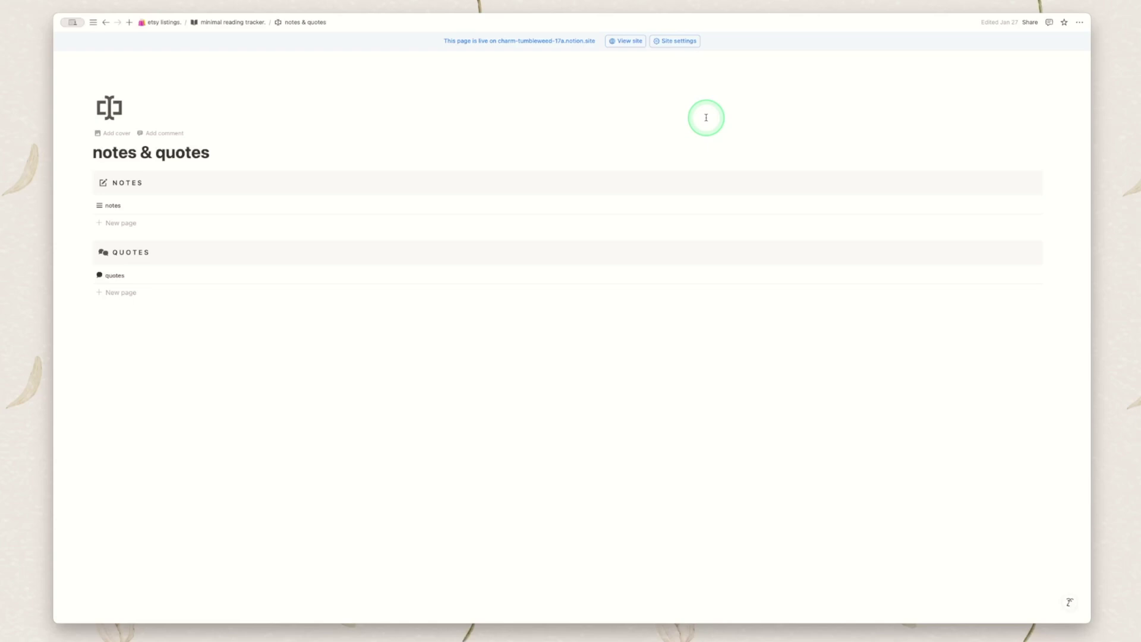
Add a new quote from the quotes template and collapse its 'general' property group
{"action": "left_click", "coordinate": [113, 293]}
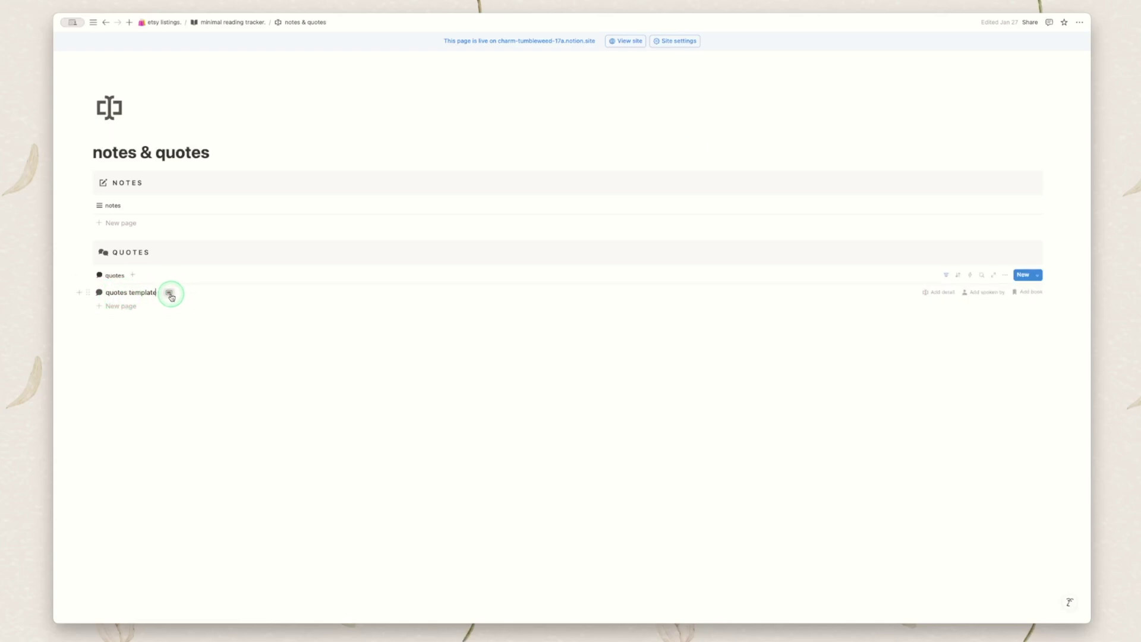
{"action": "left_click", "coordinate": [170, 293]}
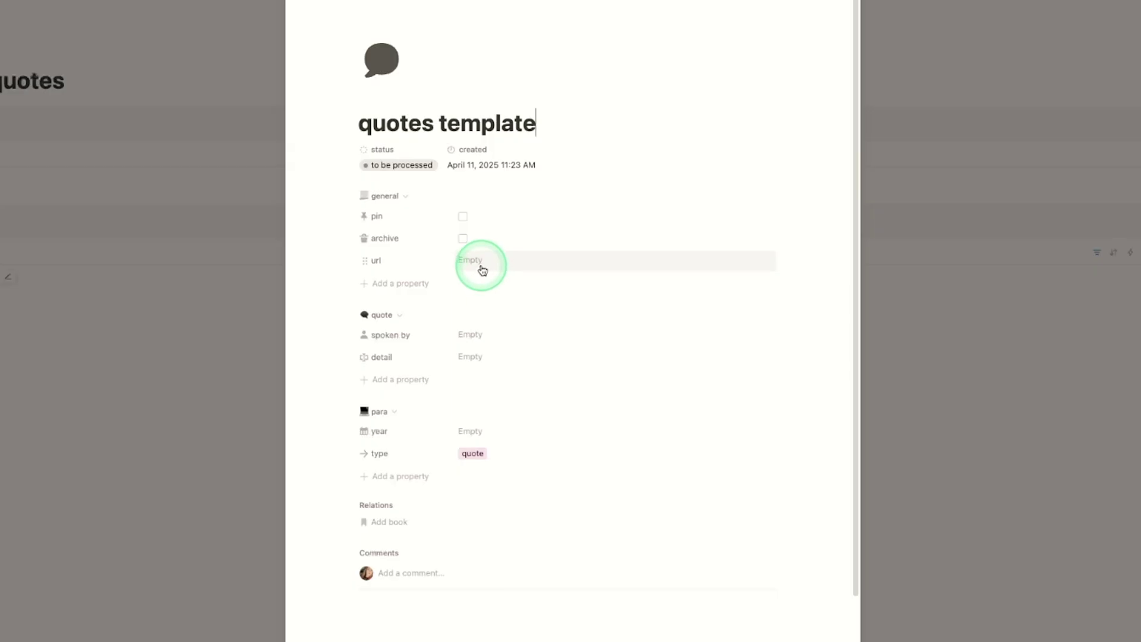
{"action": "left_click", "coordinate": [406, 197]}
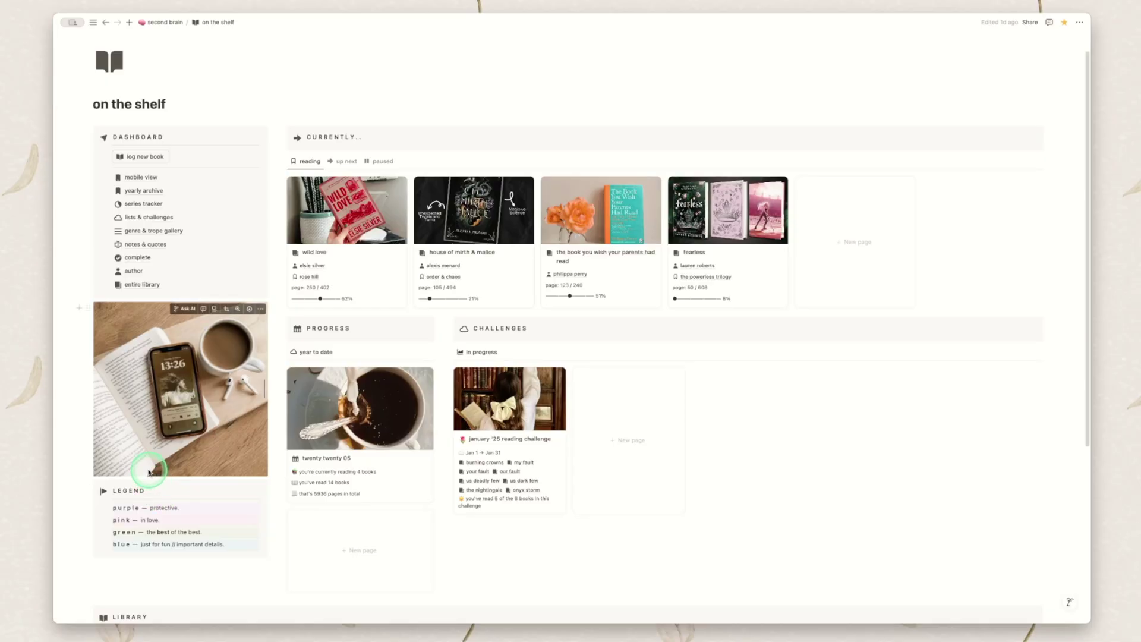
Open the completed books page and browse its five star, four star and dnf ratings
{"action": "left_click", "coordinate": [138, 257]}
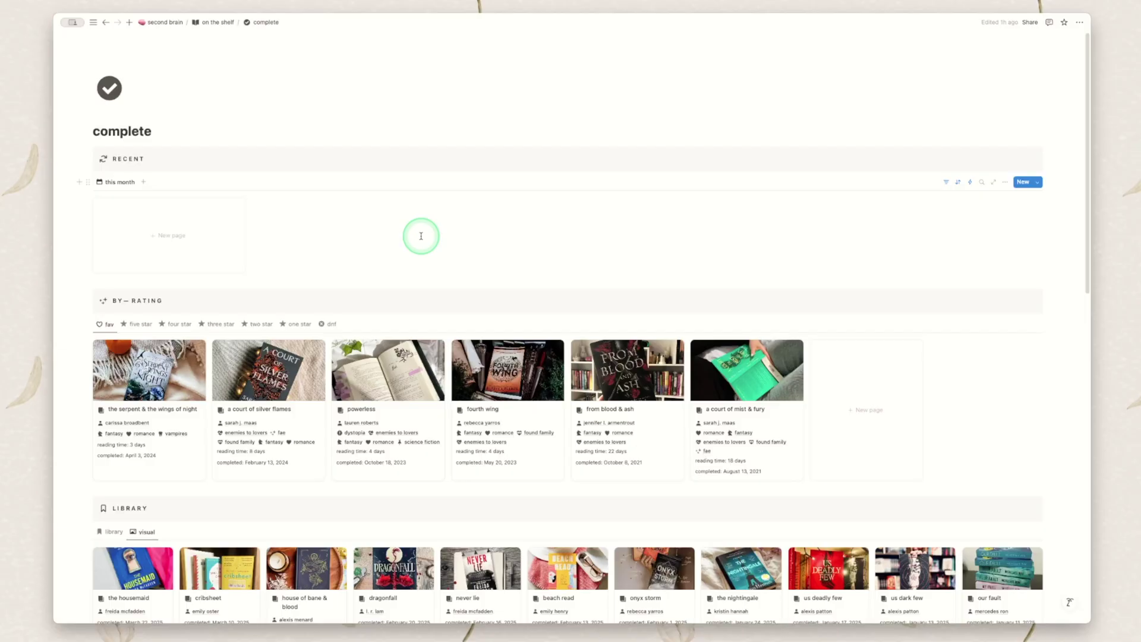
{"action": "scroll", "coordinate": [421, 236], "scroll_direction": "down", "scroll_amount": 3}
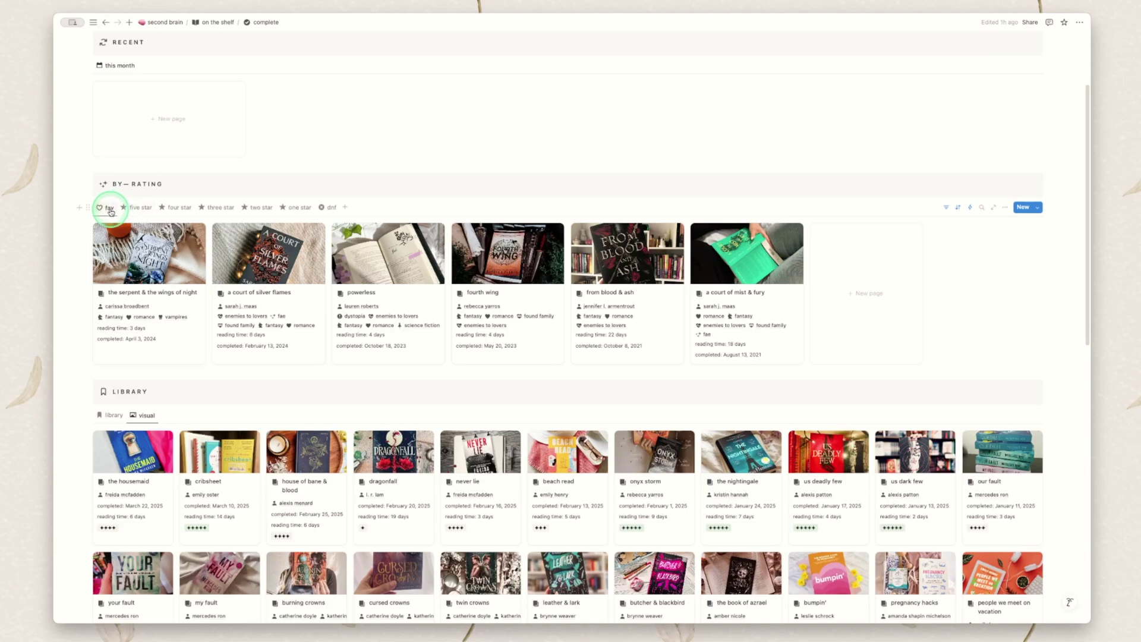
{"action": "left_click", "coordinate": [138, 207]}
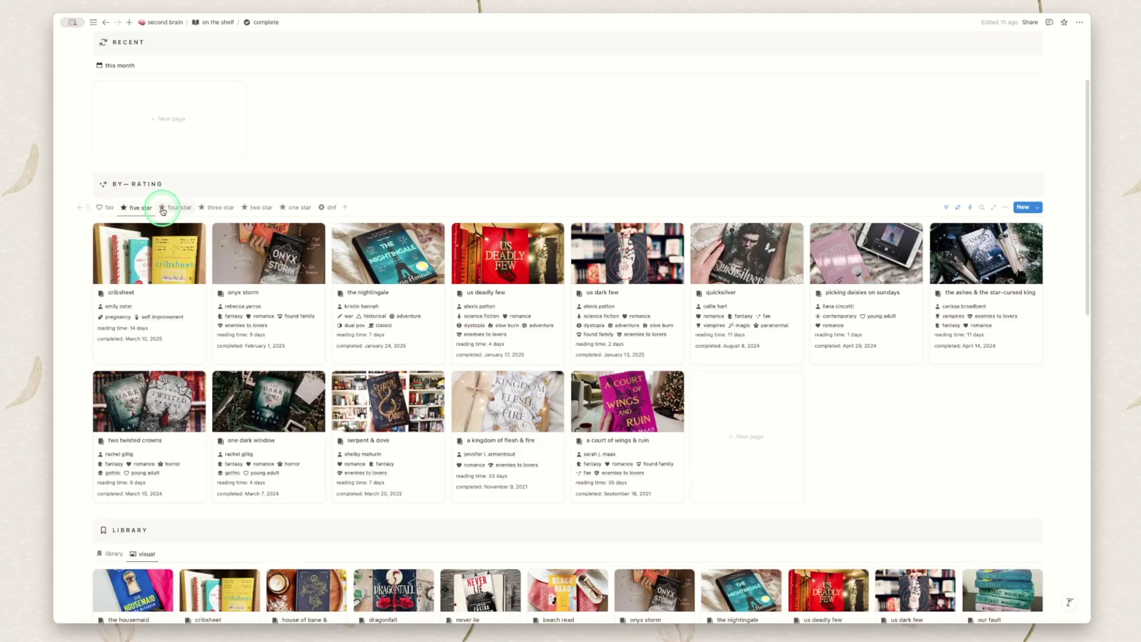
{"action": "left_click", "coordinate": [162, 208]}
{"action": "left_click", "coordinate": [330, 208]}
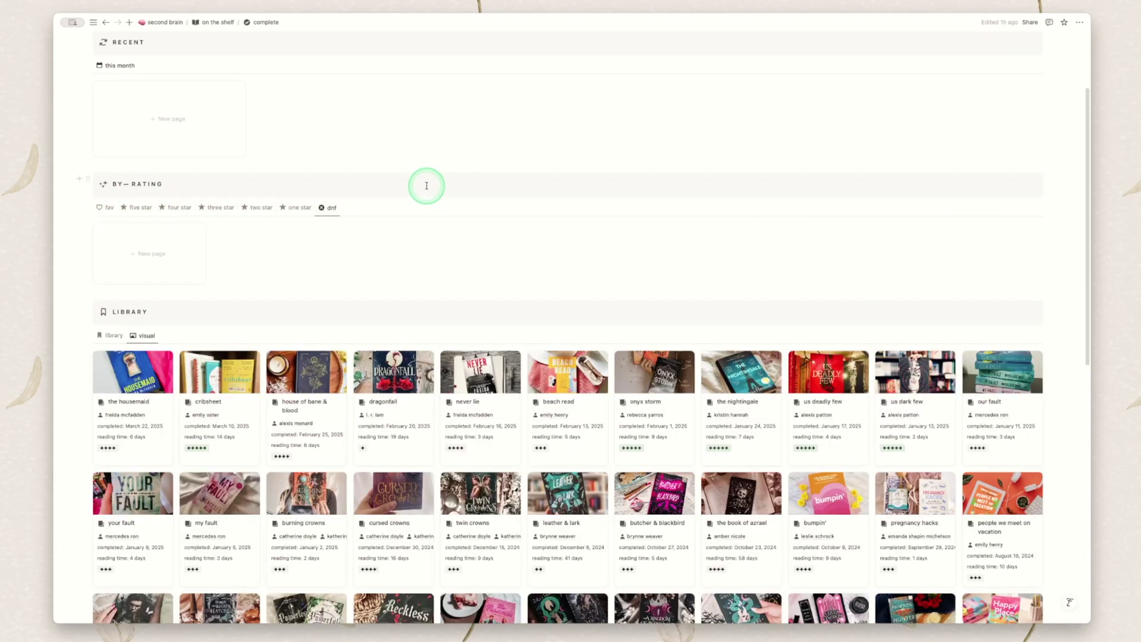
Scroll the completed library and switch it to the table listing
{"action": "scroll", "coordinate": [508, 279], "scroll_direction": "down", "scroll_amount": 2}
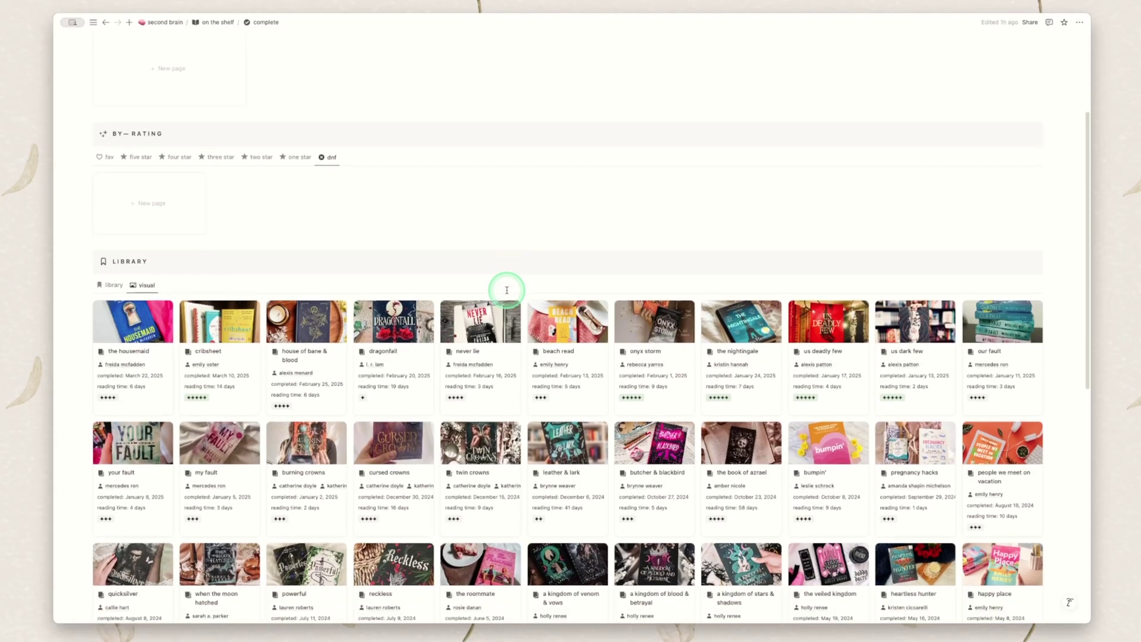
{"action": "scroll", "coordinate": [504, 288], "scroll_direction": "down", "scroll_amount": 3}
{"action": "scroll", "coordinate": [262, 273], "scroll_direction": "up", "scroll_amount": 1}
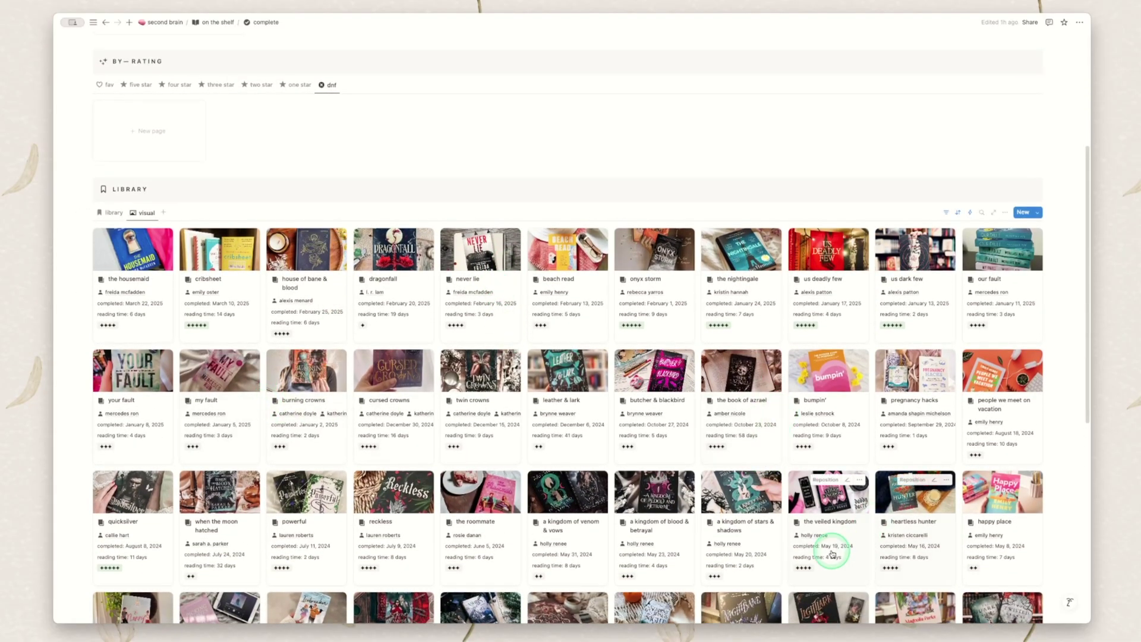
{"action": "left_click", "coordinate": [116, 215]}
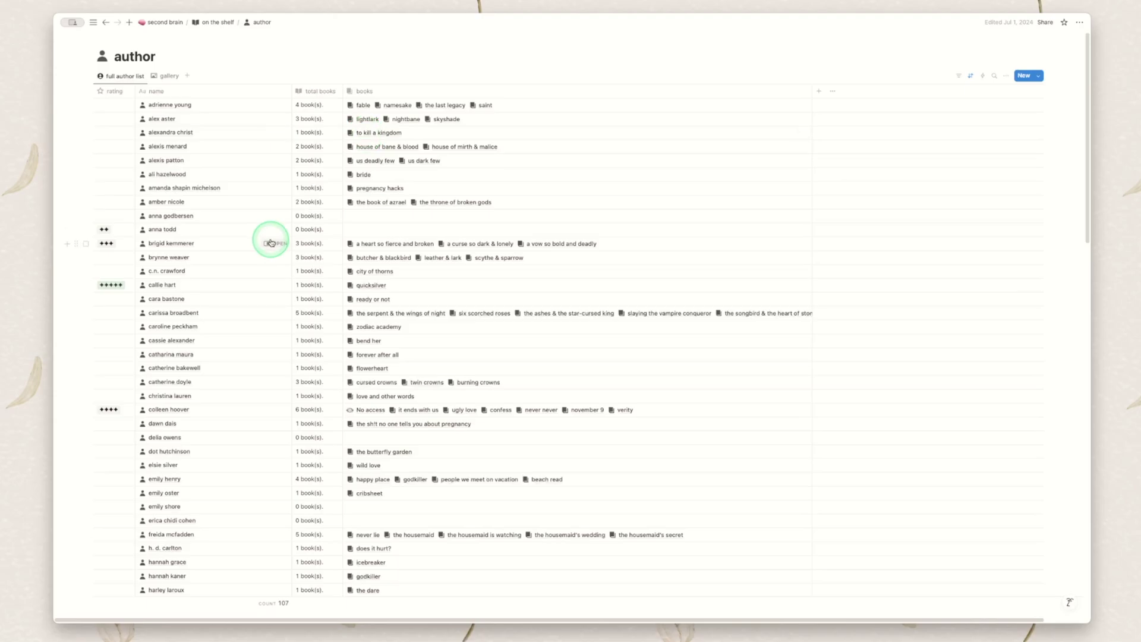
Show the authors as a gallery of cards with book counts
{"action": "scroll", "coordinate": [243, 304], "scroll_direction": "down", "scroll_amount": 5}
{"action": "scroll", "coordinate": [243, 305], "scroll_direction": "down", "scroll_amount": 5}
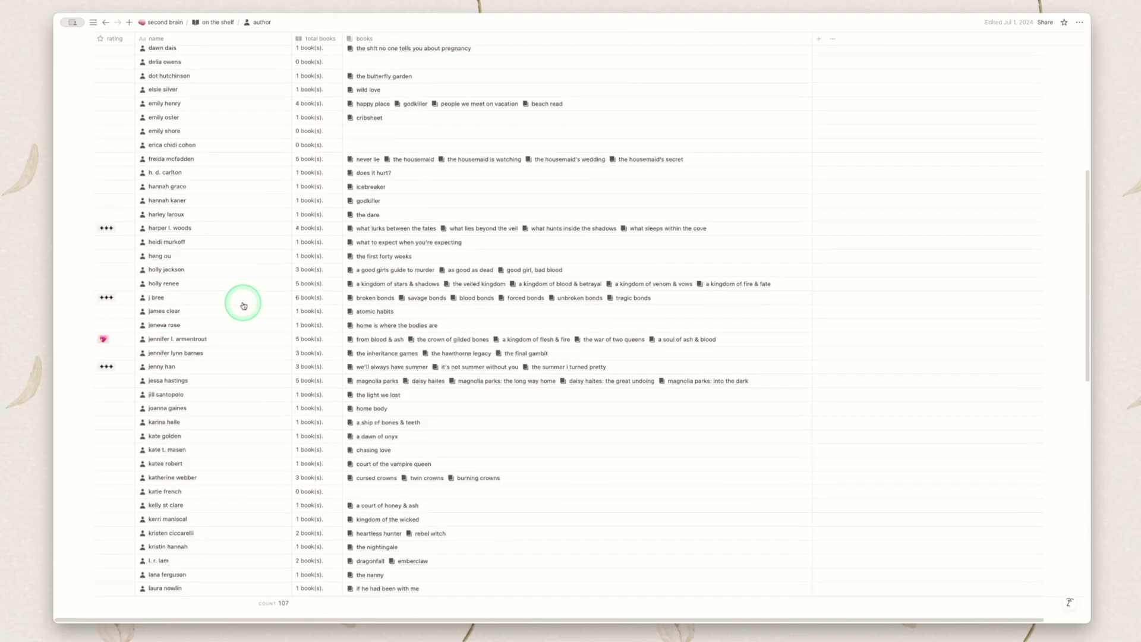
{"action": "scroll", "coordinate": [243, 305], "scroll_direction": "up", "scroll_amount": 10}
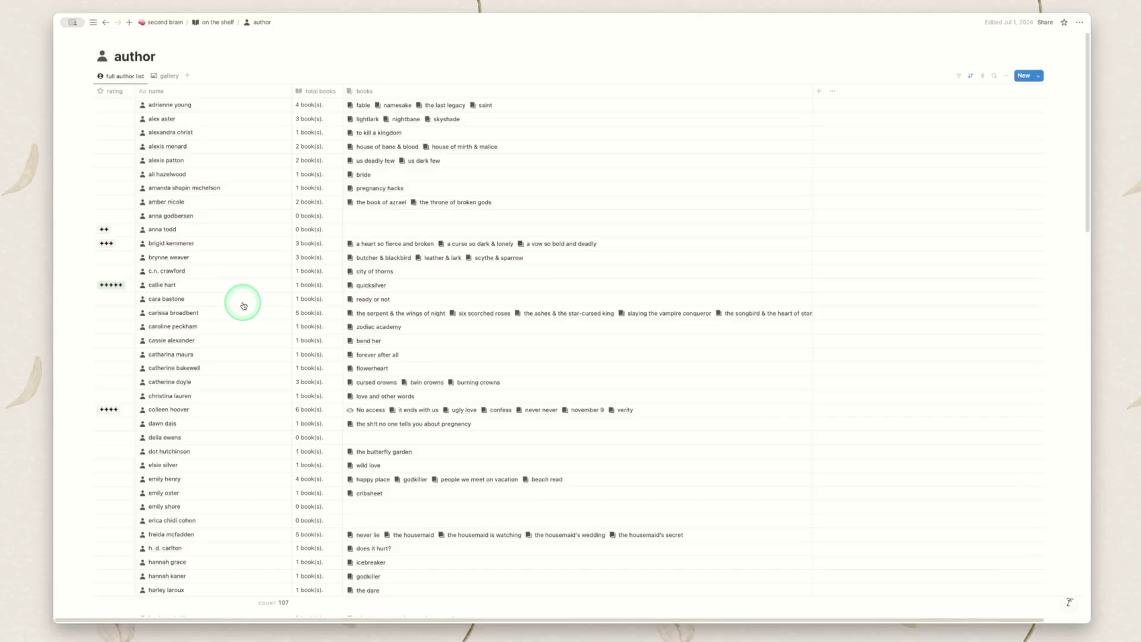
{"action": "left_click", "coordinate": [167, 76]}
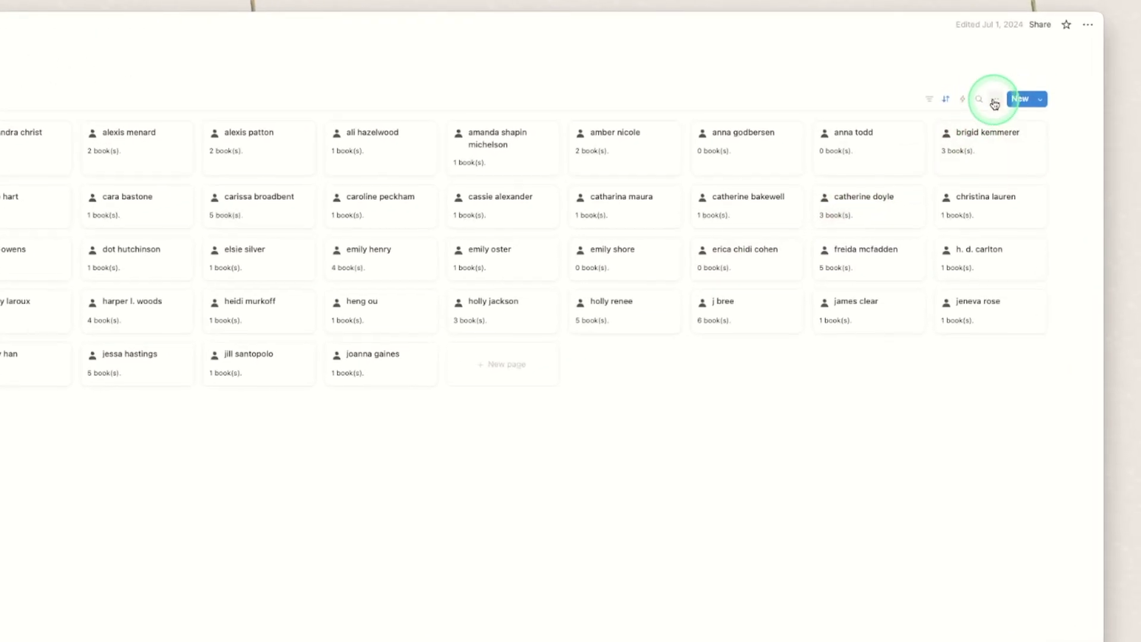
Check the gallery's Layout card preview choices, leaving None, and return to the dashboard
{"action": "left_click", "coordinate": [996, 105]}
{"action": "left_click", "coordinate": [1014, 172]}
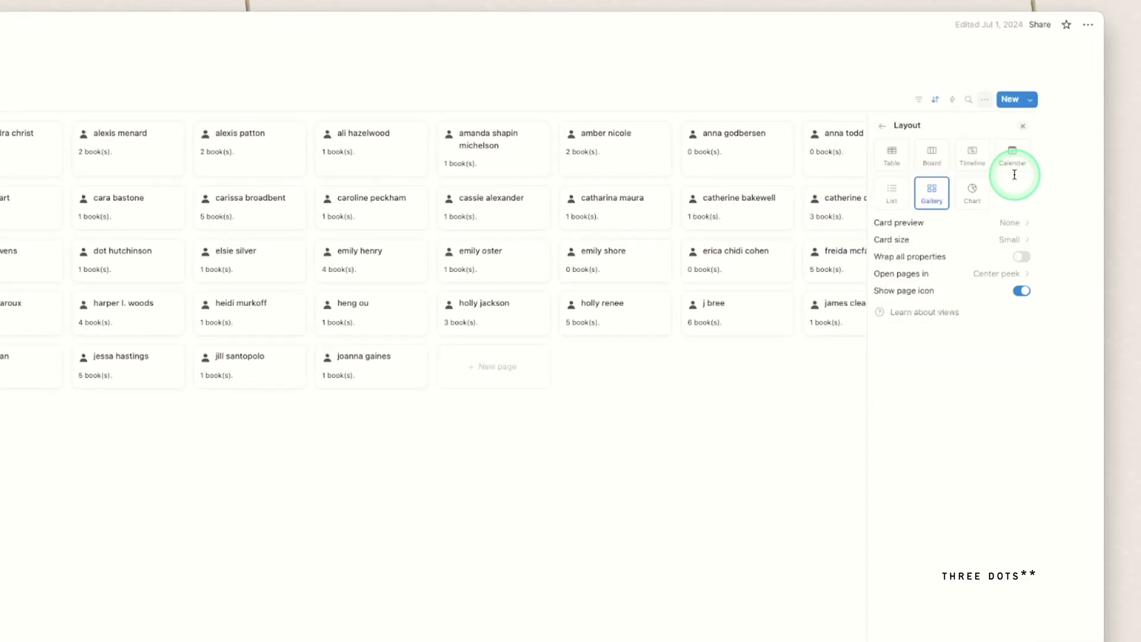
{"action": "left_click", "coordinate": [1020, 223]}
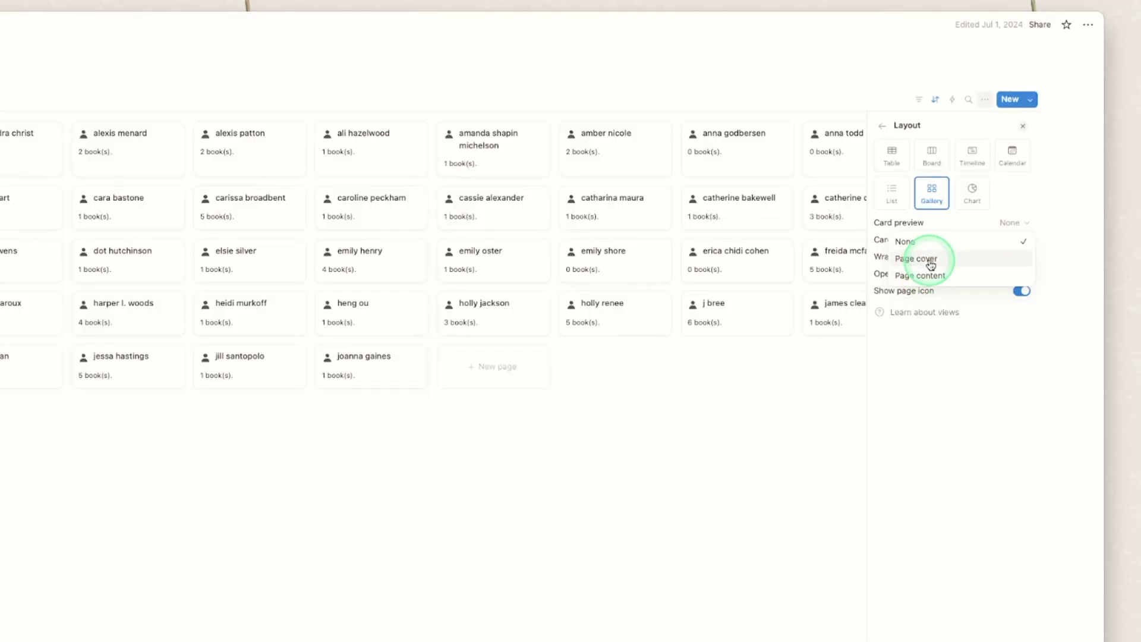
{"action": "left_click", "coordinate": [603, 535]}
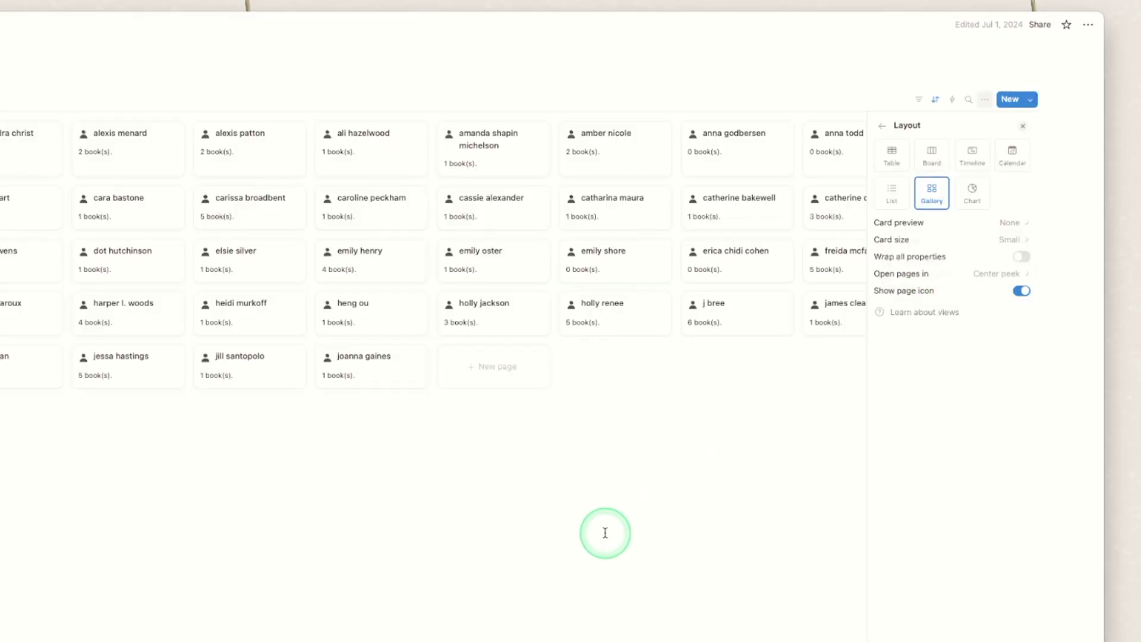
{"action": "left_click", "coordinate": [1023, 129]}
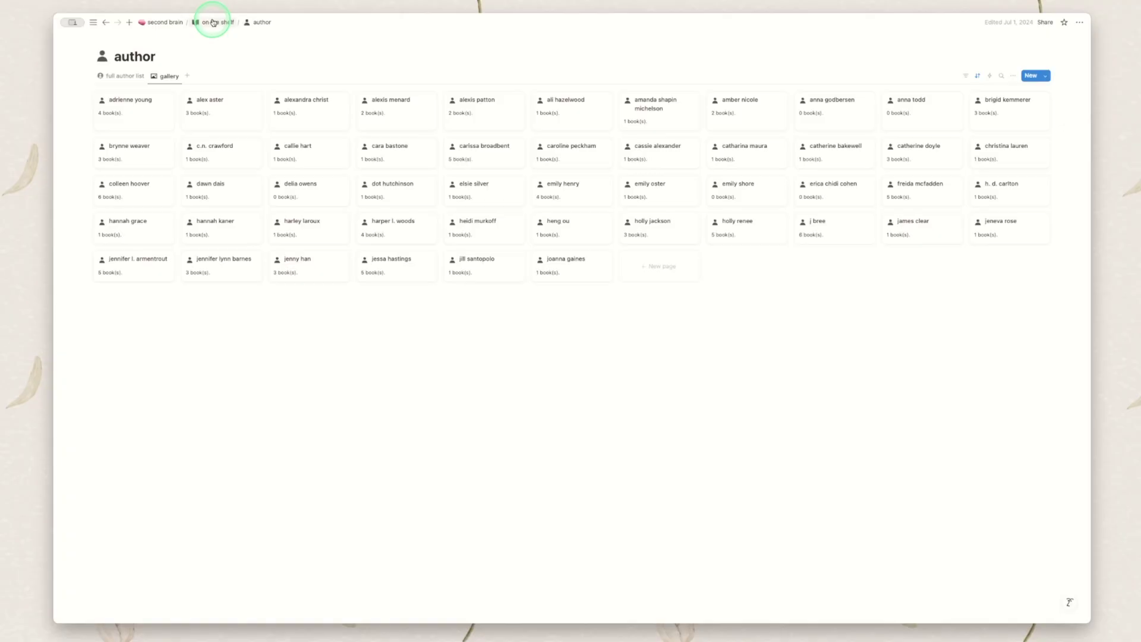
{"action": "left_click", "coordinate": [213, 22]}
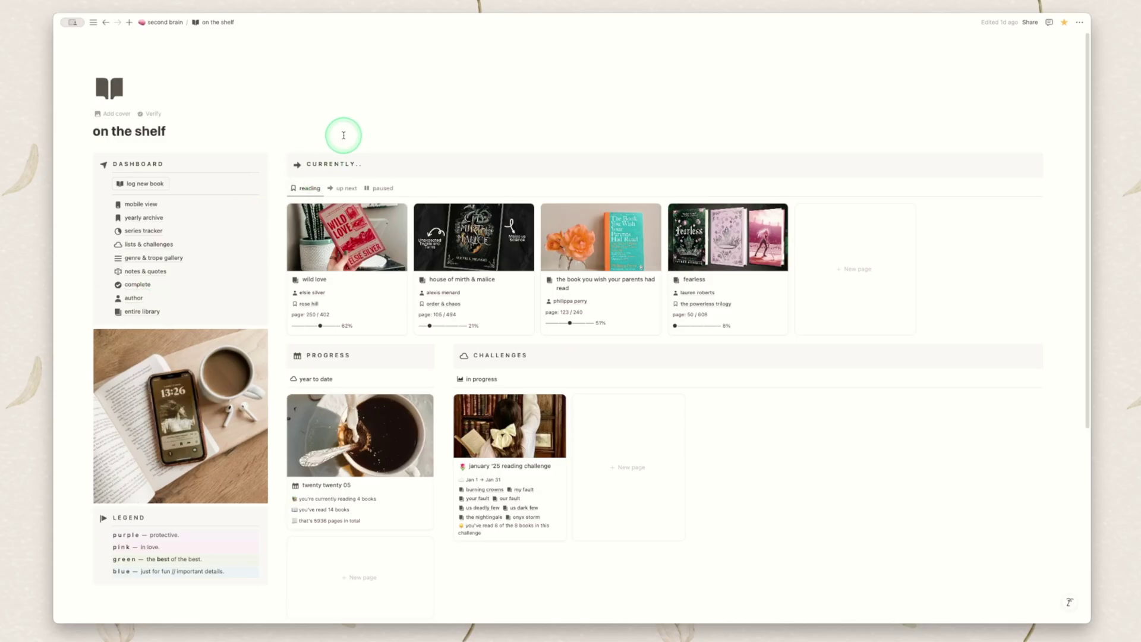
Scroll the on the shelf dashboard down to the Library and back up
{"action": "scroll", "coordinate": [176, 419], "scroll_direction": "down", "scroll_amount": 5}
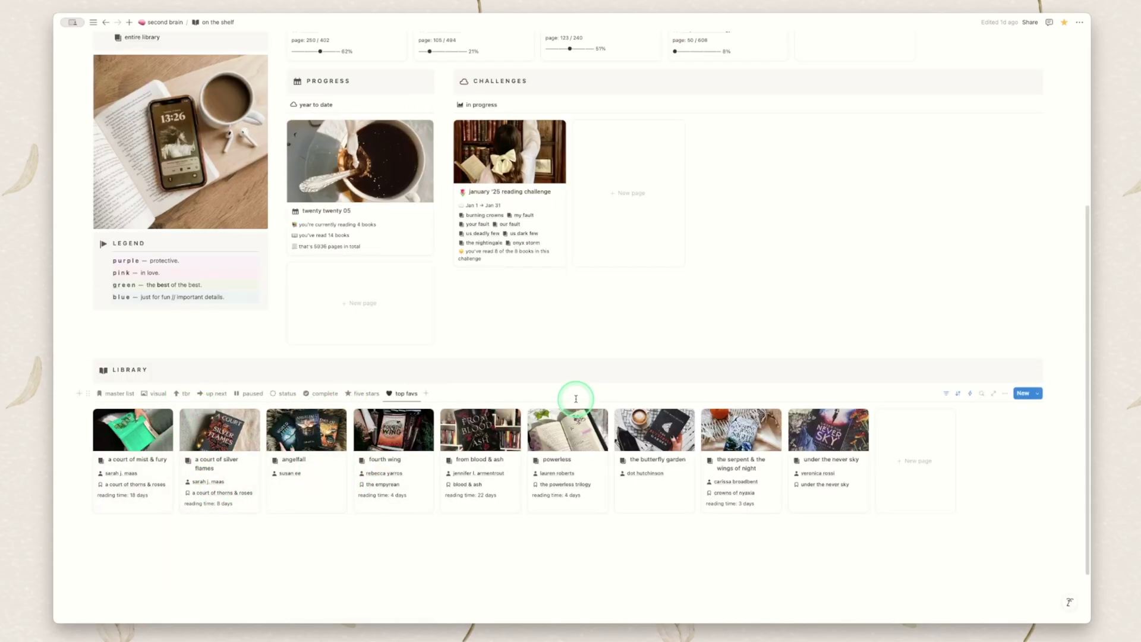
{"action": "scroll", "coordinate": [846, 492], "scroll_direction": "up", "scroll_amount": 5}
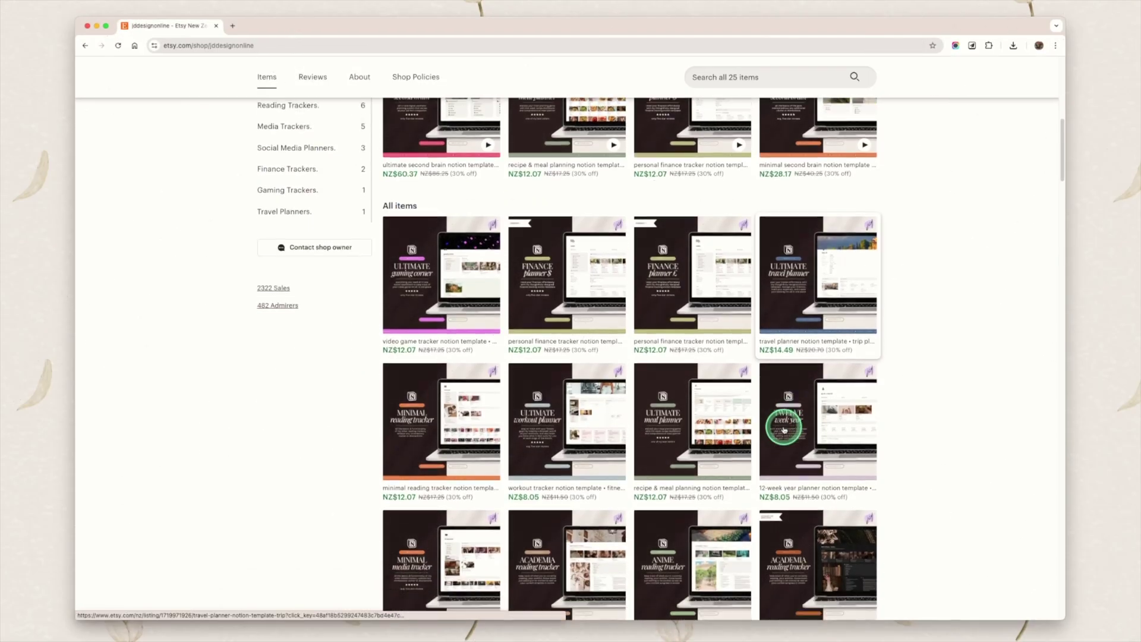
Open the minimal reading tracker Etsy listing and advance to its third product image
{"action": "scroll", "coordinate": [781, 426], "scroll_direction": "down", "scroll_amount": 5}
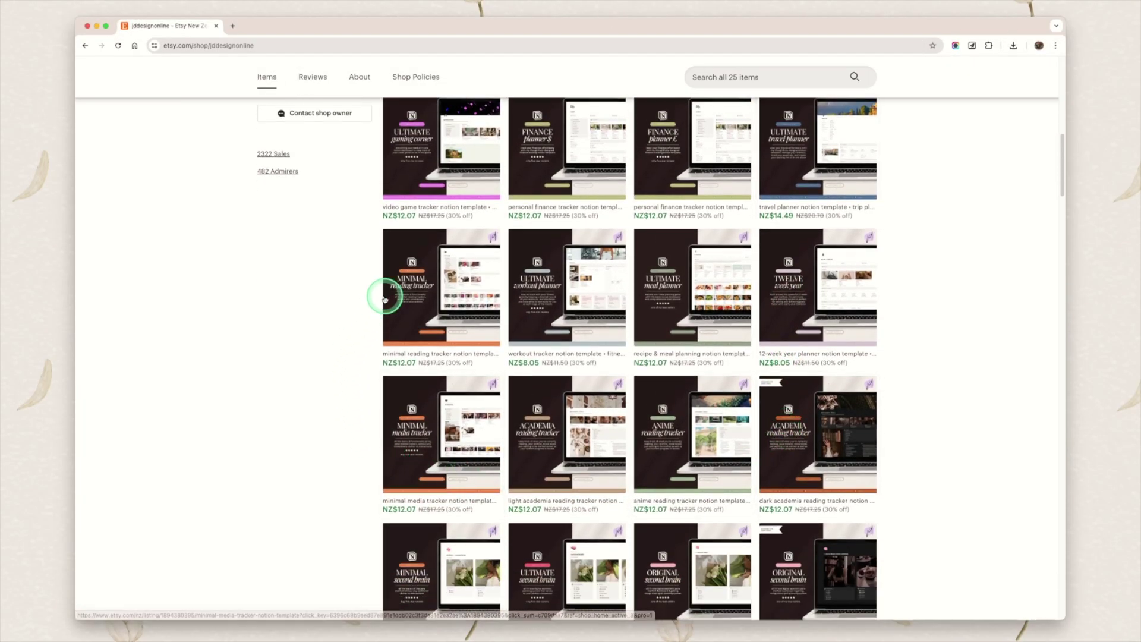
{"action": "left_click", "coordinate": [441, 288]}
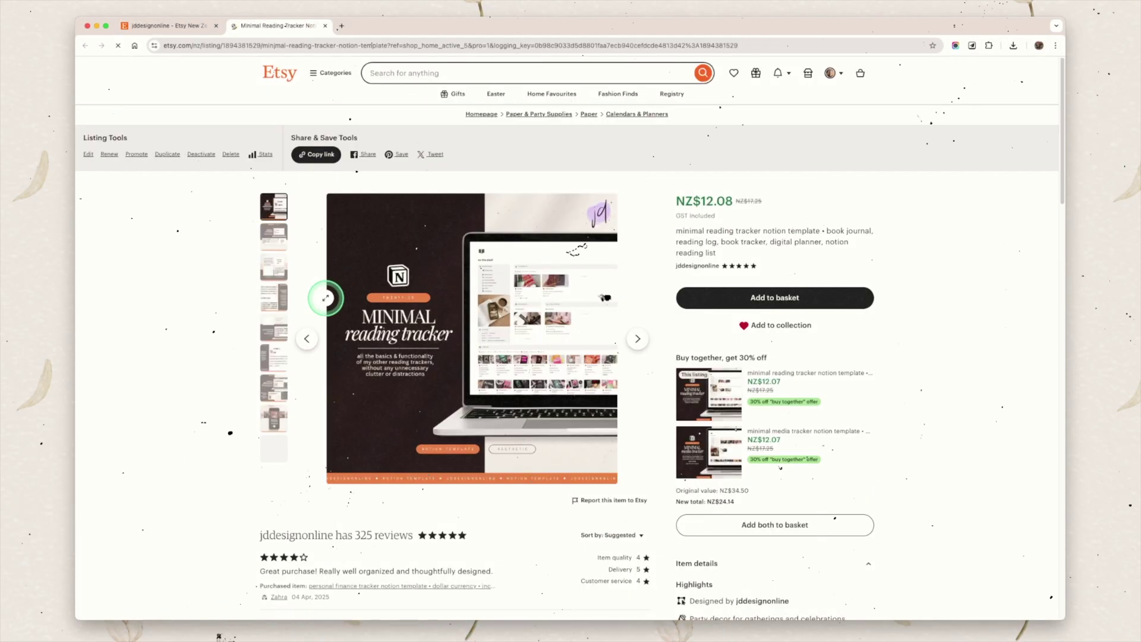
{"action": "left_click", "coordinate": [638, 339]}
{"action": "left_click", "coordinate": [638, 339]}
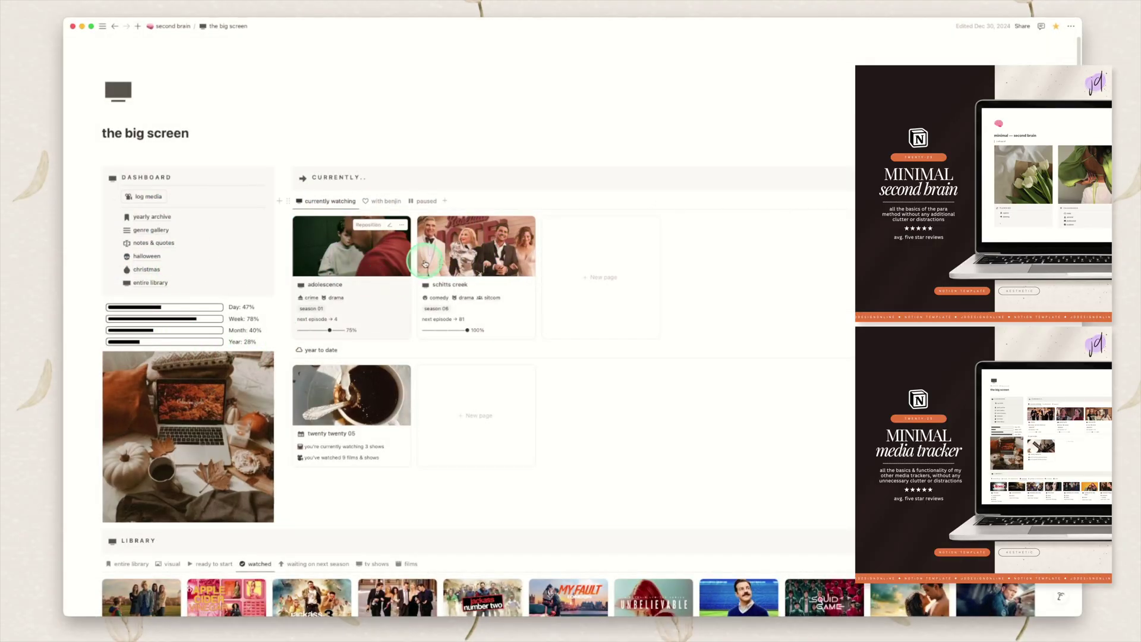
Preview the 'schitts creek' page, close it, then scroll down to the watched Library gallery
{"action": "left_click", "coordinate": [473, 321]}
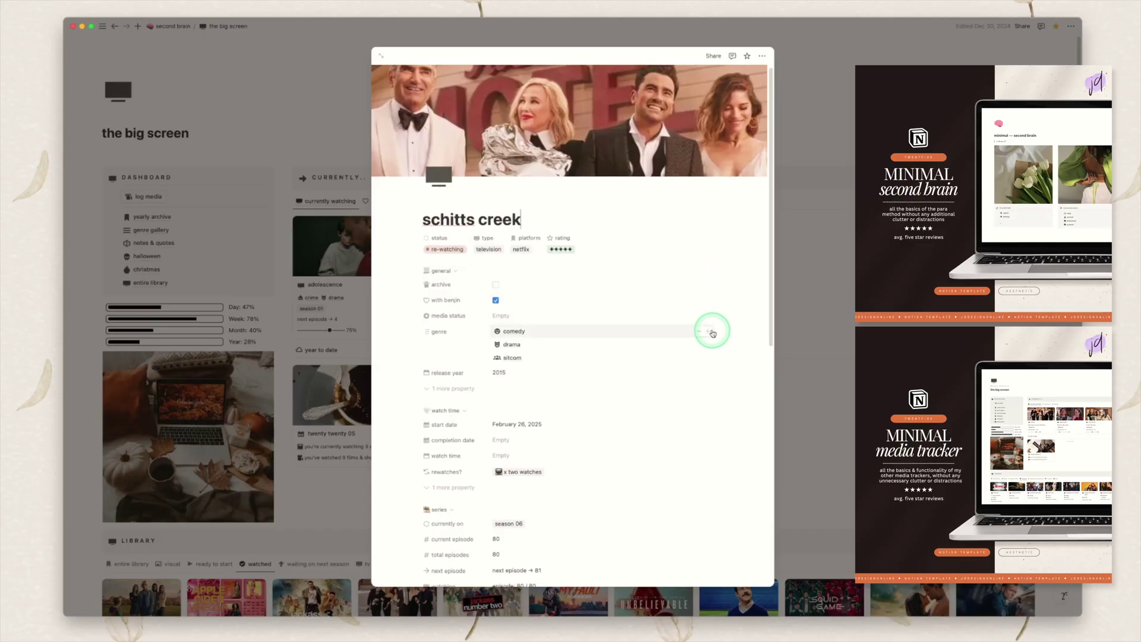
{"action": "scroll", "coordinate": [708, 363], "scroll_direction": "down", "scroll_amount": 1}
{"action": "key", "text": "Escape"}
{"action": "scroll", "coordinate": [612, 408], "scroll_direction": "down", "scroll_amount": 4}
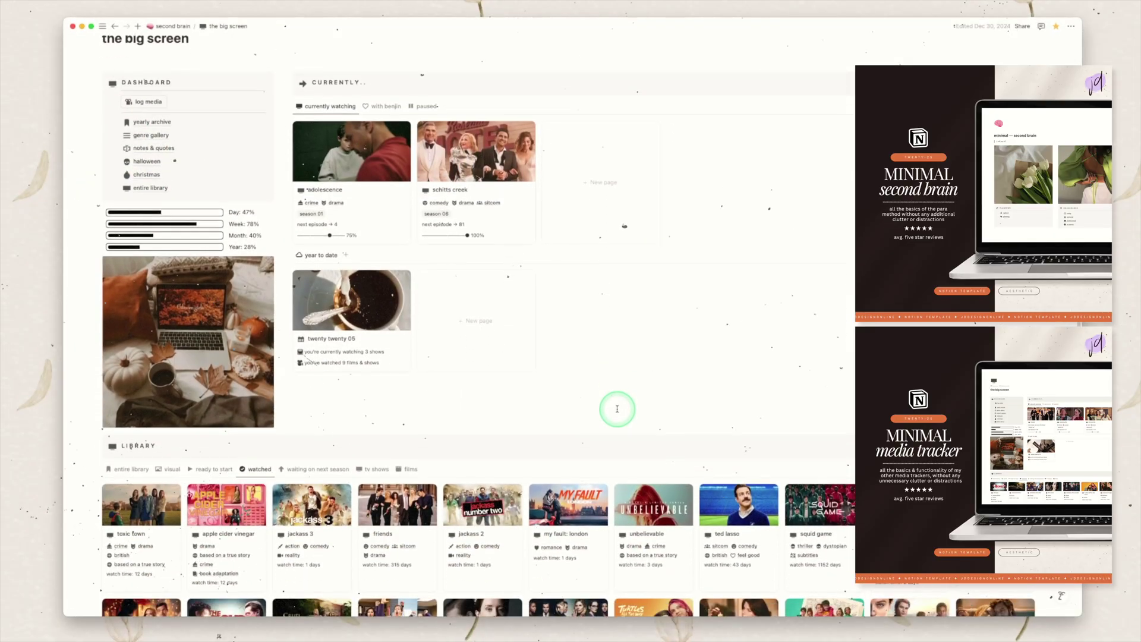
{"action": "scroll", "coordinate": [618, 409], "scroll_direction": "down", "scroll_amount": 3}
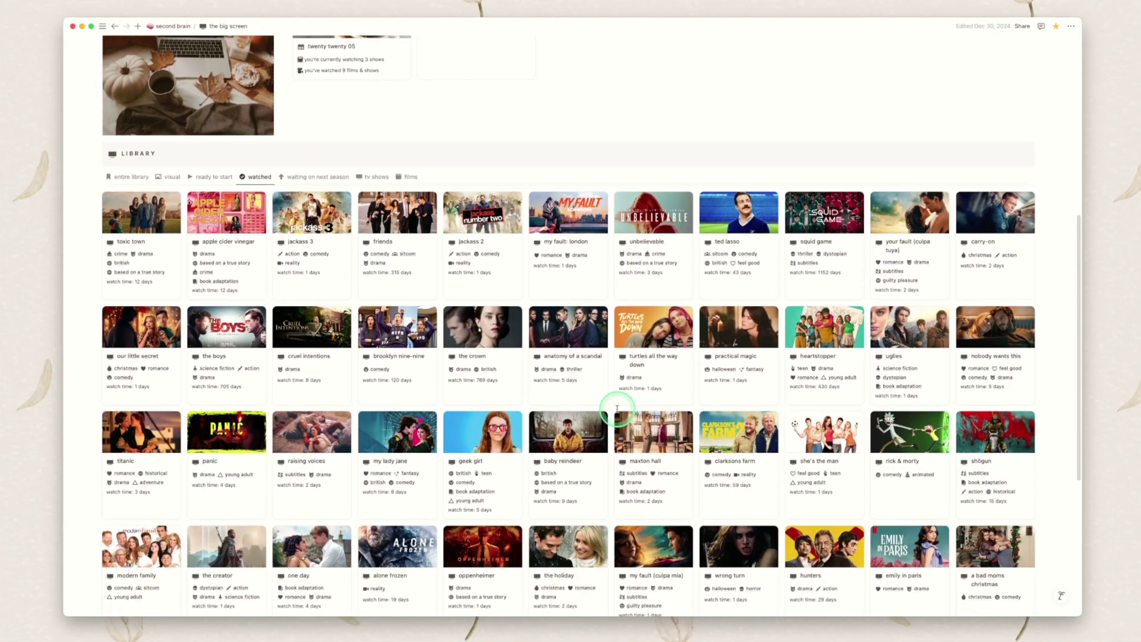